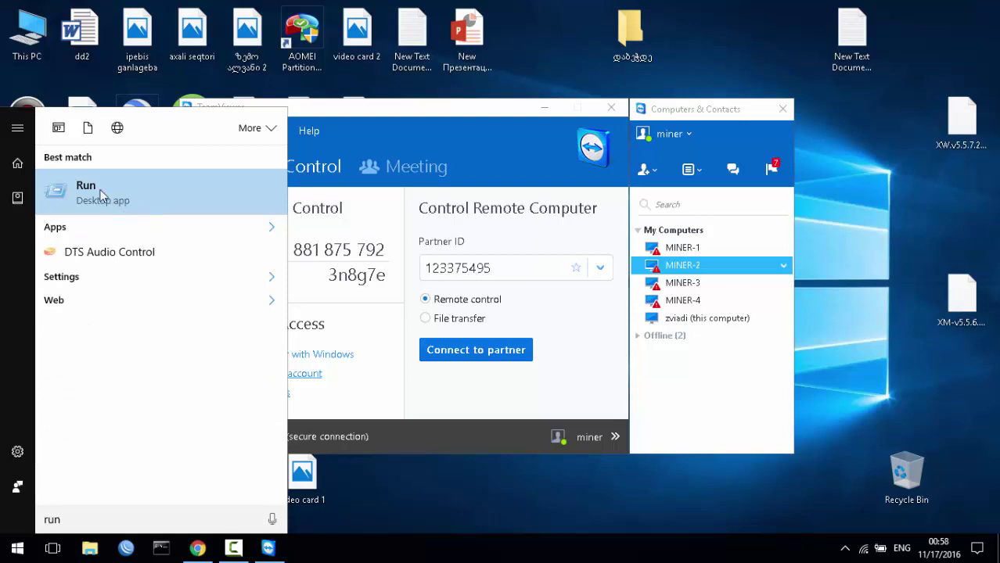
- Launch the Registry Editor by running regedit and bring its window to the front
{"action": "left_click", "coordinate": [74, 195]}
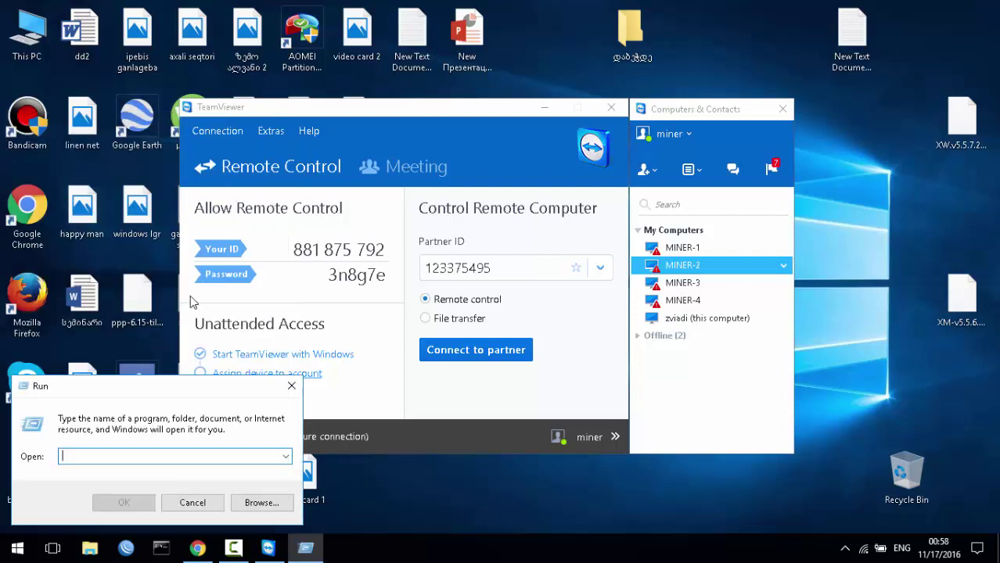
{"action": "type", "text": "regedit"}
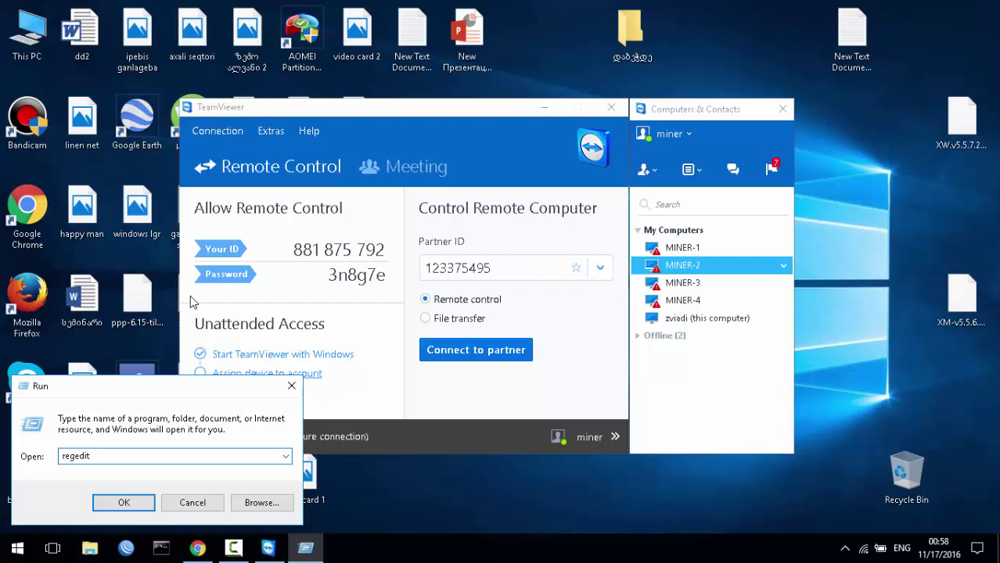
{"action": "key", "text": "Return"}
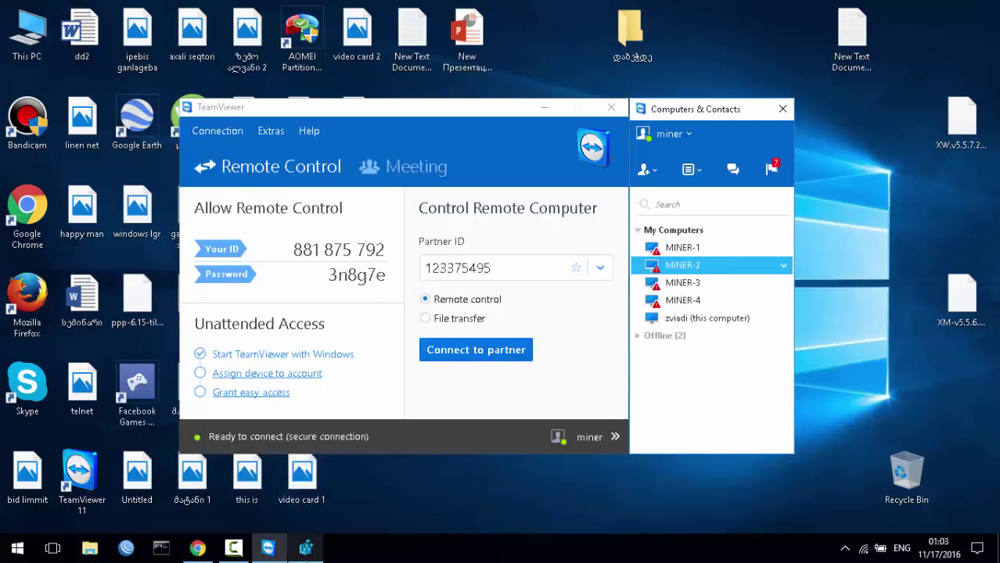
{"action": "mouse_move", "coordinate": [305, 547]}
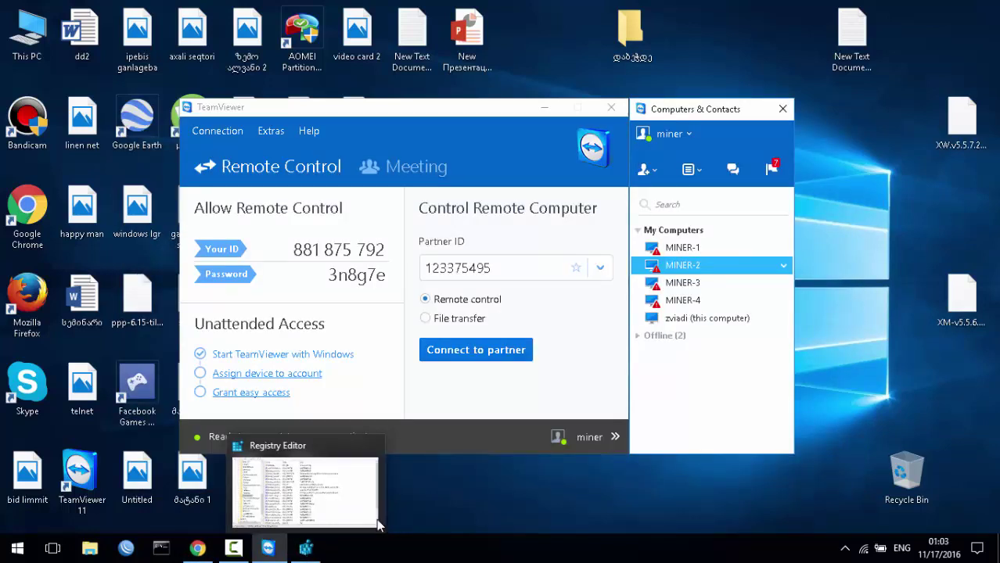
{"action": "left_click", "coordinate": [327, 517]}
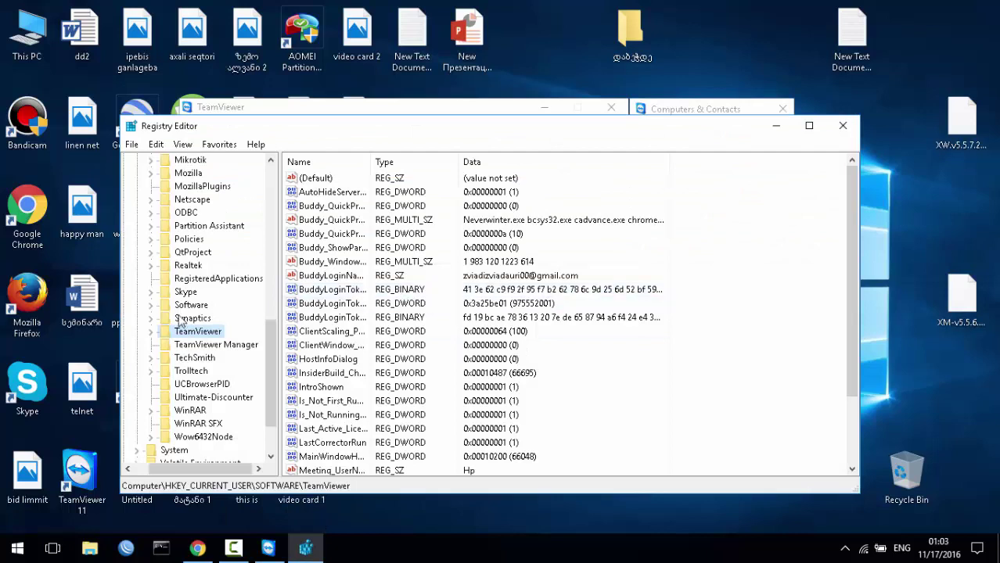
- Delete the TeamViewer key and its subkeys under HKEY_CURRENT_USER\SOFTWARE, confirming the deletion
{"action": "left_click", "coordinate": [193, 344]}
{"action": "left_click", "coordinate": [185, 333]}
{"action": "right_click", "coordinate": [183, 334]}
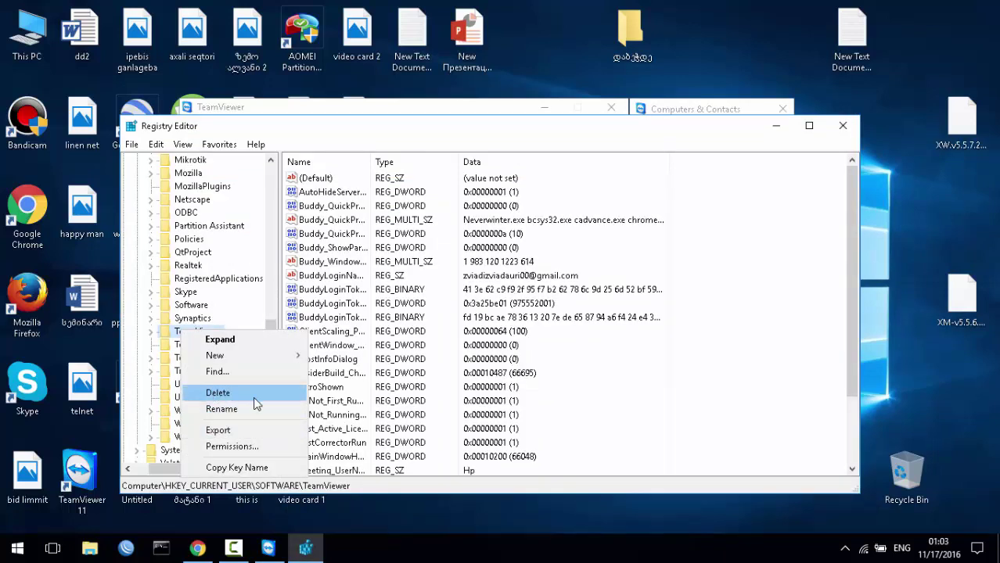
{"action": "left_click", "coordinate": [217, 393]}
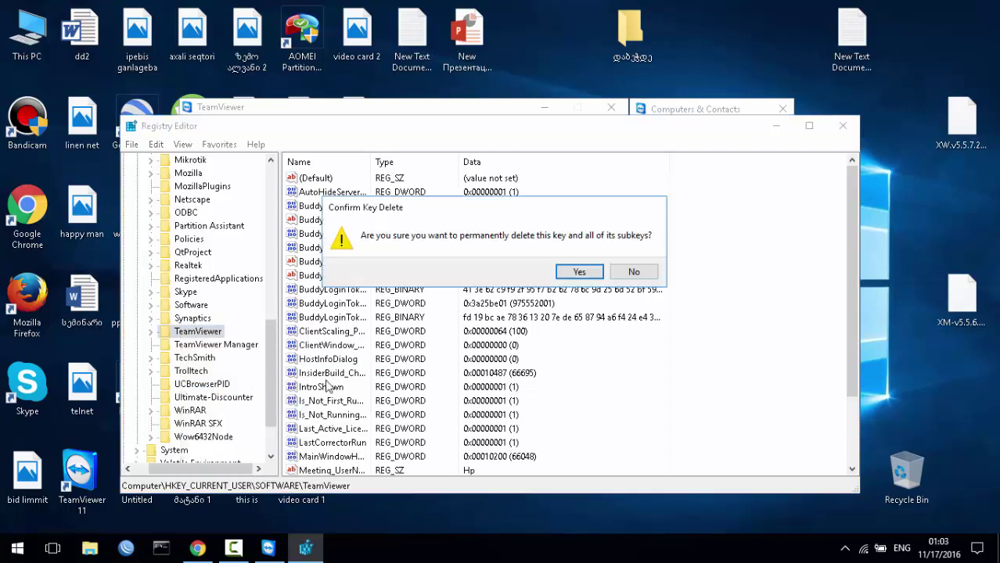
{"action": "left_click", "coordinate": [579, 271]}
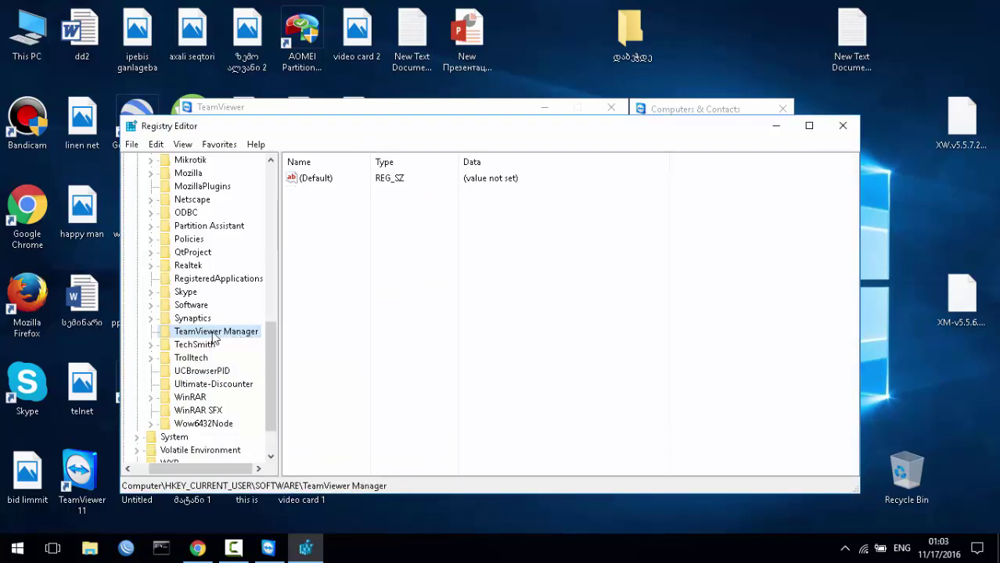
- Delete the TeamViewer Manager key under HKEY_CURRENT_USER\SOFTWARE and confirm the deletion
{"action": "right_click", "coordinate": [211, 336]}
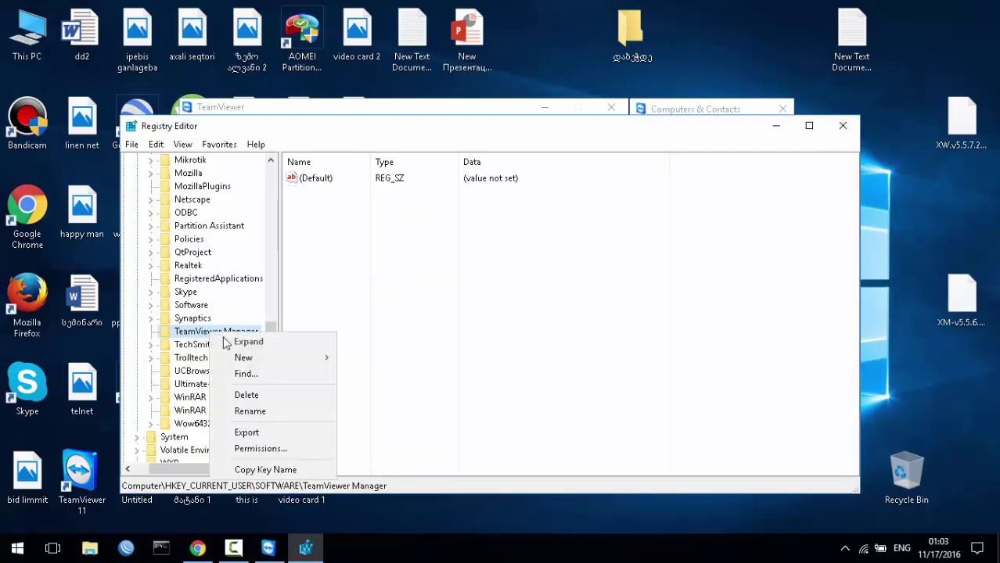
{"action": "left_click", "coordinate": [252, 393]}
{"action": "left_click", "coordinate": [571, 272]}
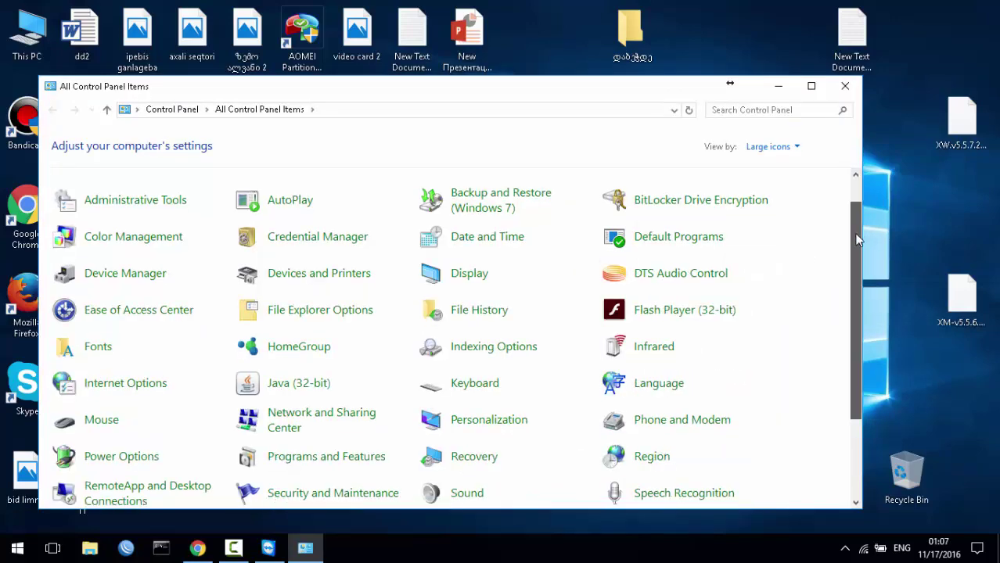
- Switch the Control Panel view to Category and back to Large icons
{"action": "scroll", "coordinate": [853, 194], "scroll_direction": "down", "scroll_amount": 2}
{"action": "scroll", "coordinate": [821, 176], "scroll_direction": "up", "scroll_amount": 2}
{"action": "left_click", "coordinate": [783, 146]}
{"action": "left_click", "coordinate": [777, 165]}
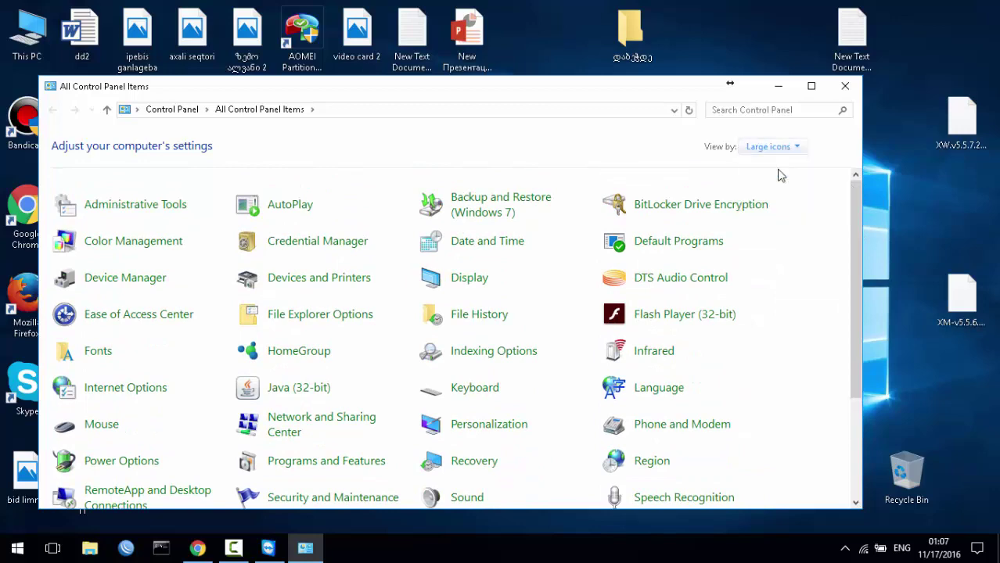
{"action": "left_click", "coordinate": [692, 148]}
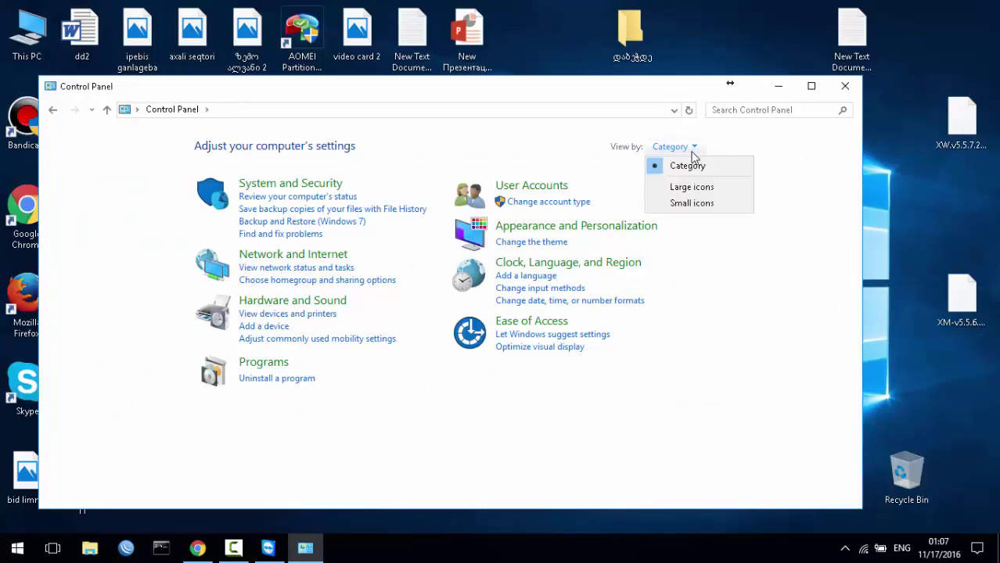
{"action": "left_click", "coordinate": [682, 195]}
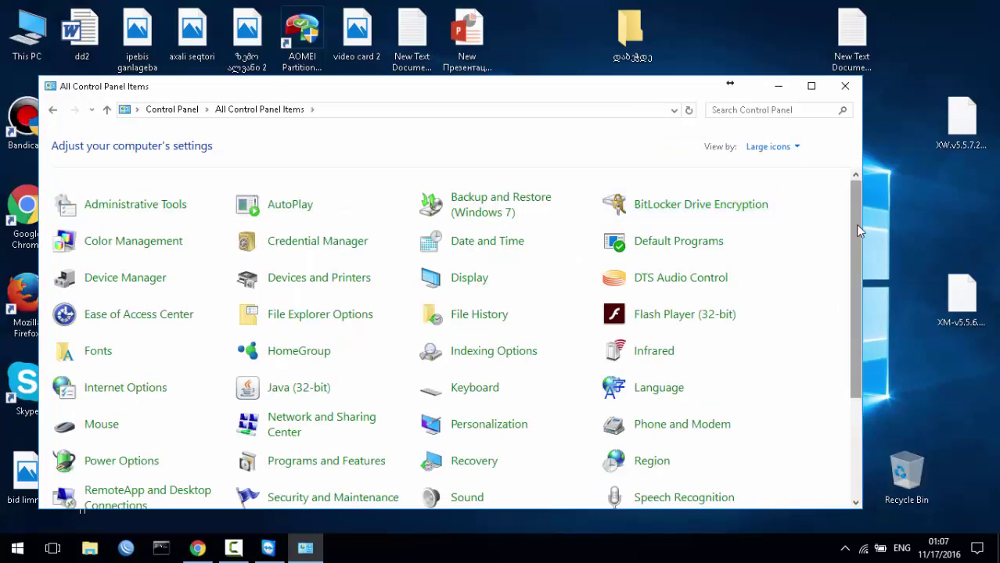
- Open Programs and Features and try to uninstall TeamViewer 11
{"action": "left_click_drag", "start_coordinate": [855, 225], "coordinate": [855, 348]}
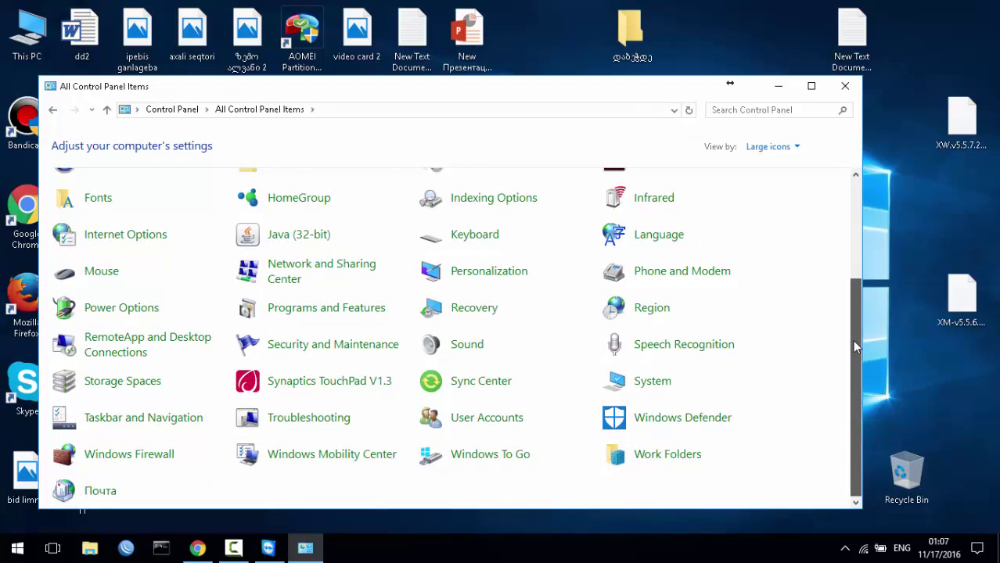
{"action": "left_click", "coordinate": [325, 313]}
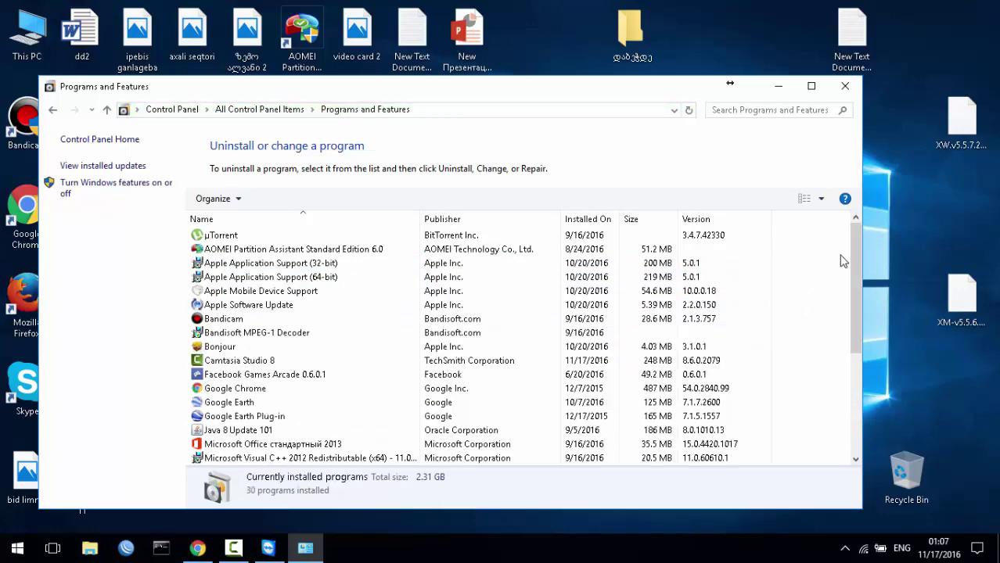
{"action": "left_click_drag", "start_coordinate": [852, 263], "coordinate": [848, 373]}
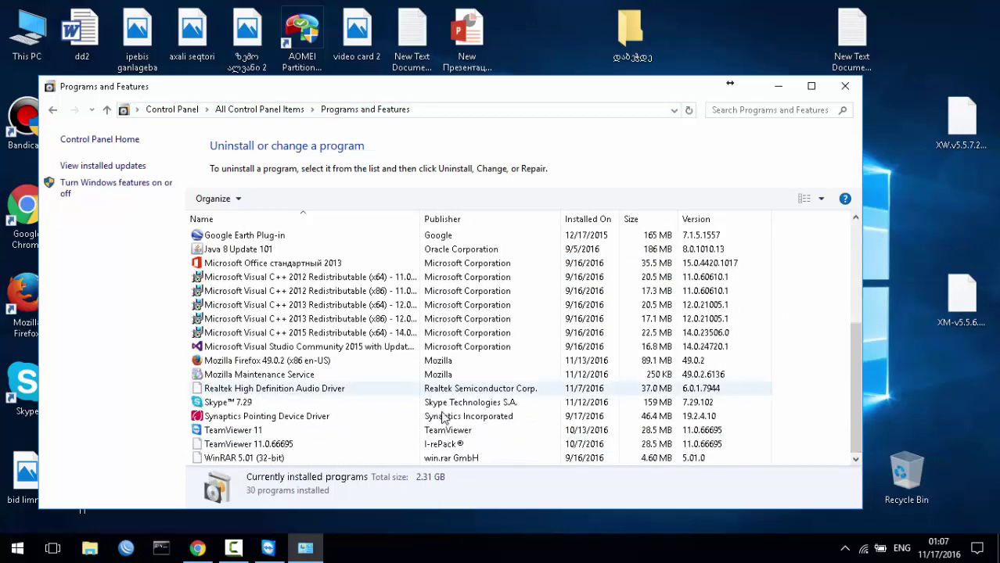
{"action": "left_click", "coordinate": [245, 432]}
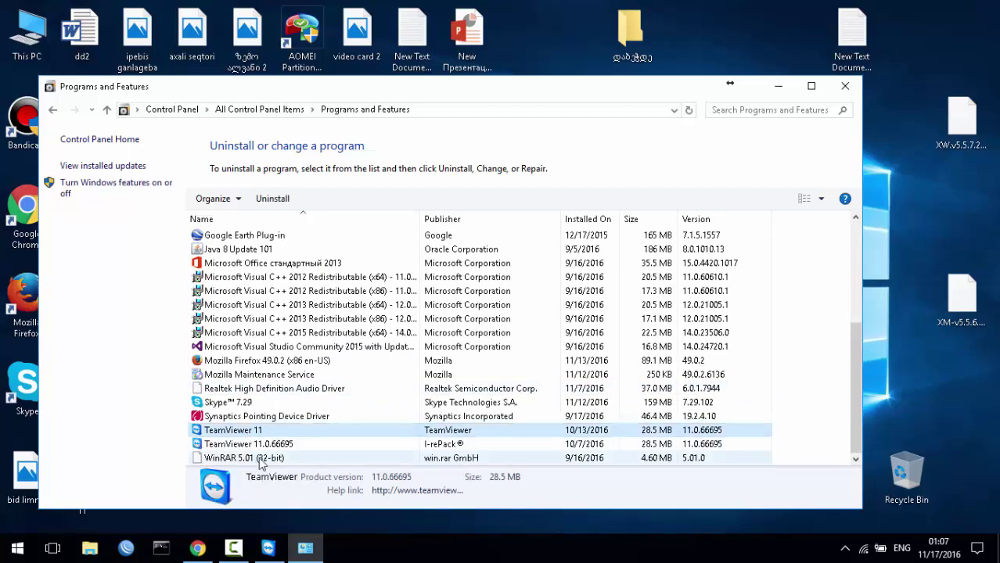
{"action": "left_click", "coordinate": [266, 199]}
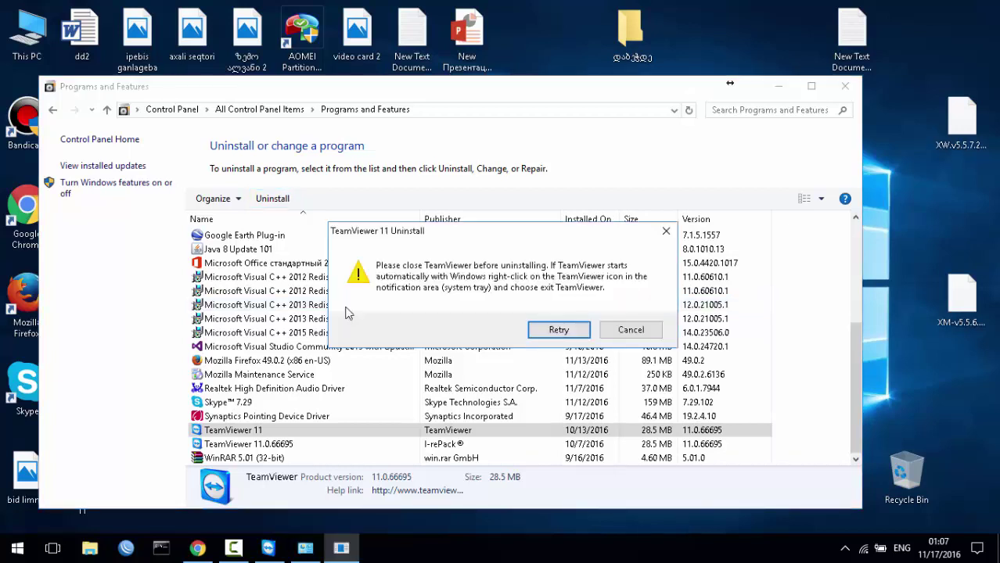
{"action": "left_click", "coordinate": [553, 330]}
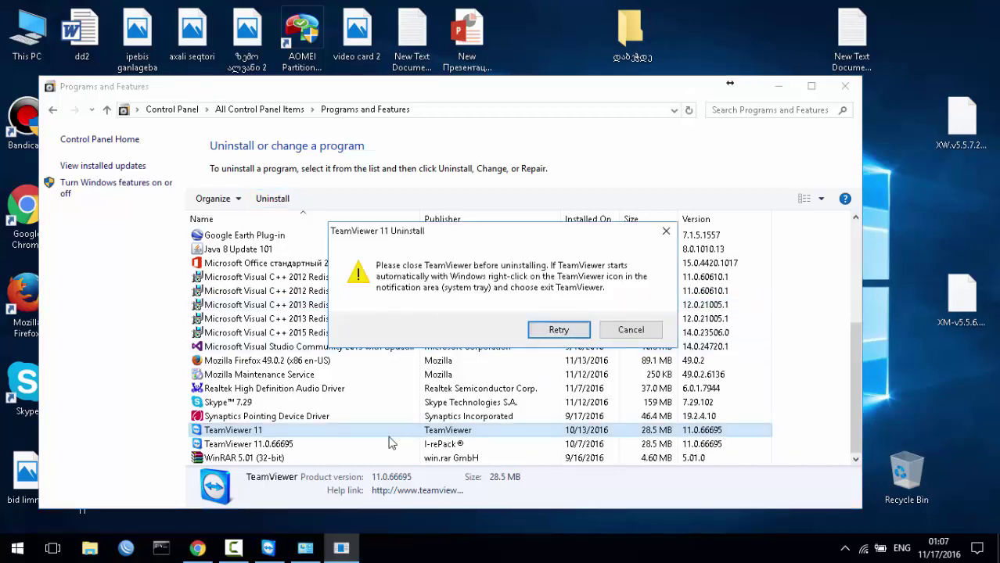
- Exit the running TeamViewer from the notification area, choosing not to show the exit confirmation again
{"action": "left_click", "coordinate": [268, 548]}
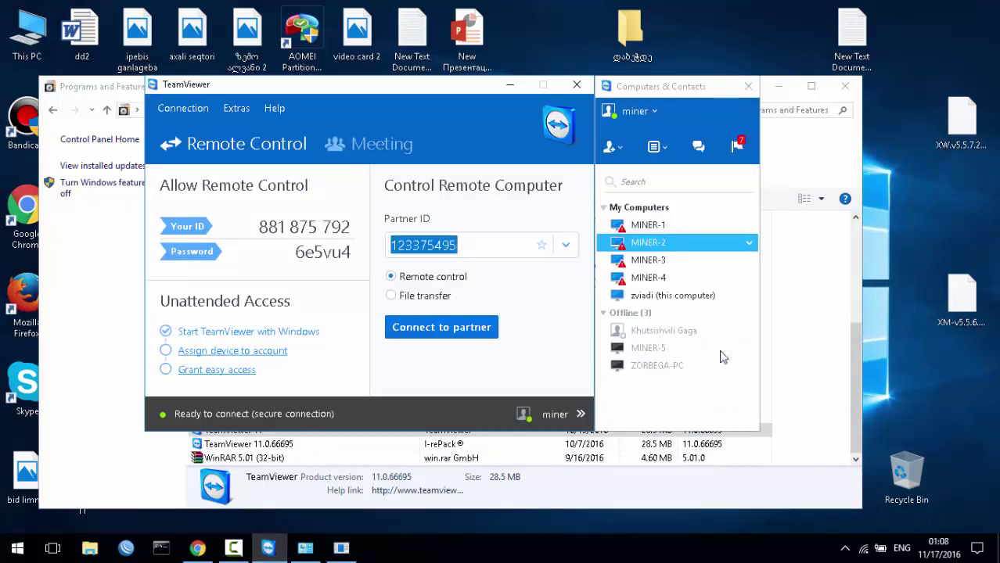
{"action": "left_click", "coordinate": [844, 547]}
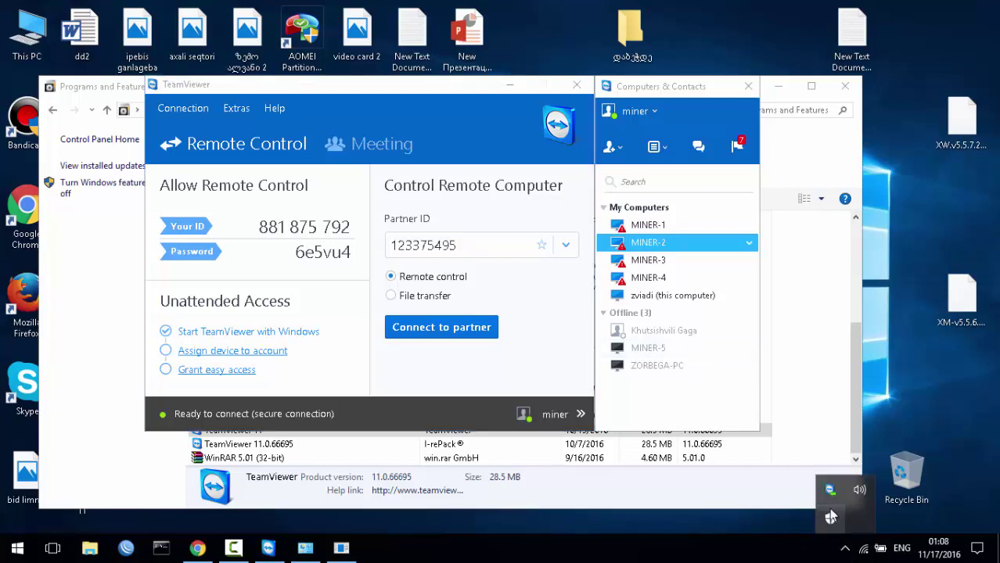
{"action": "right_click", "coordinate": [830, 490]}
{"action": "left_click", "coordinate": [813, 491]}
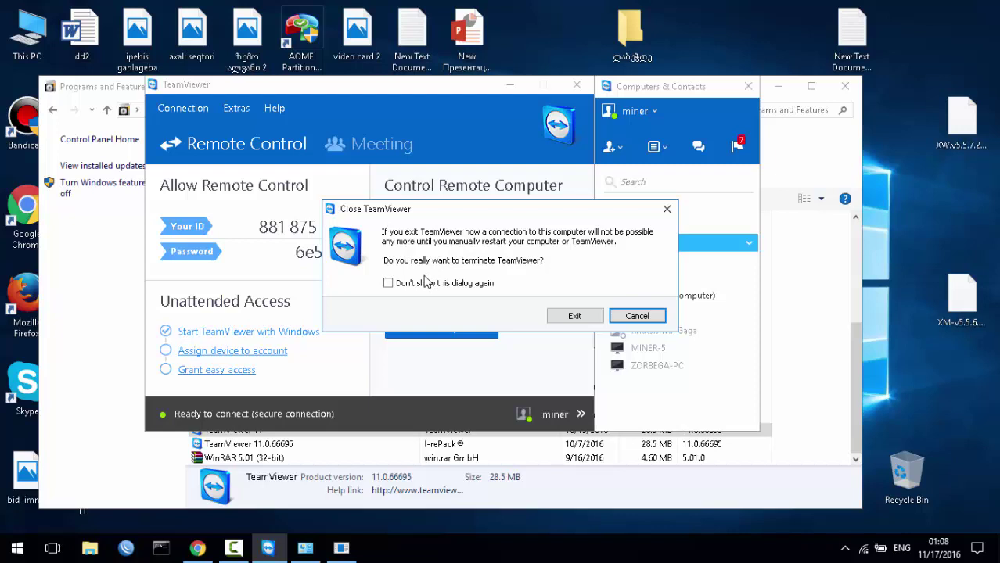
{"action": "left_click", "coordinate": [427, 285]}
{"action": "left_click", "coordinate": [574, 315]}
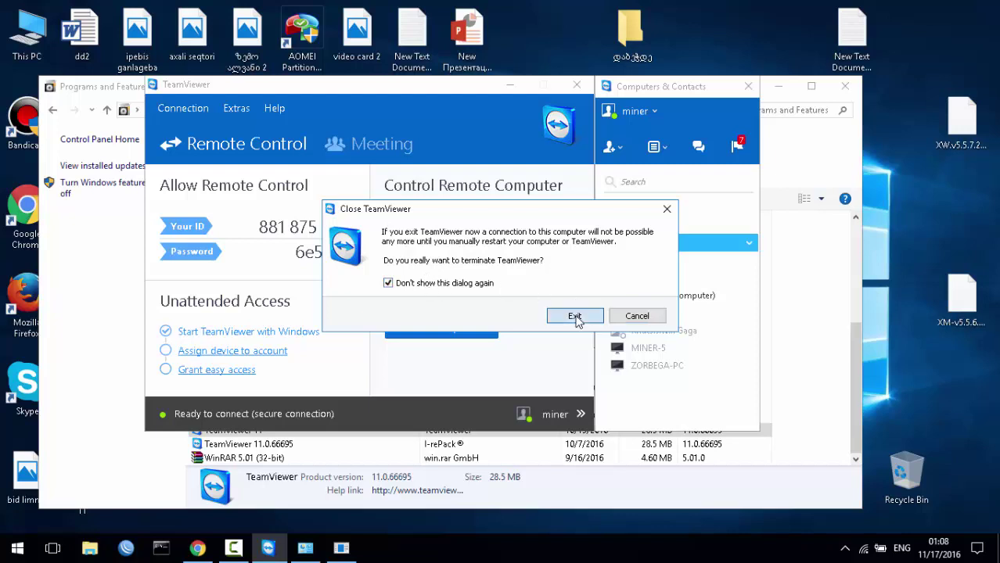
- Retry the TeamViewer 11 uninstall with Remove settings enabled and close the uninstaller when it completes
{"action": "left_click", "coordinate": [556, 329]}
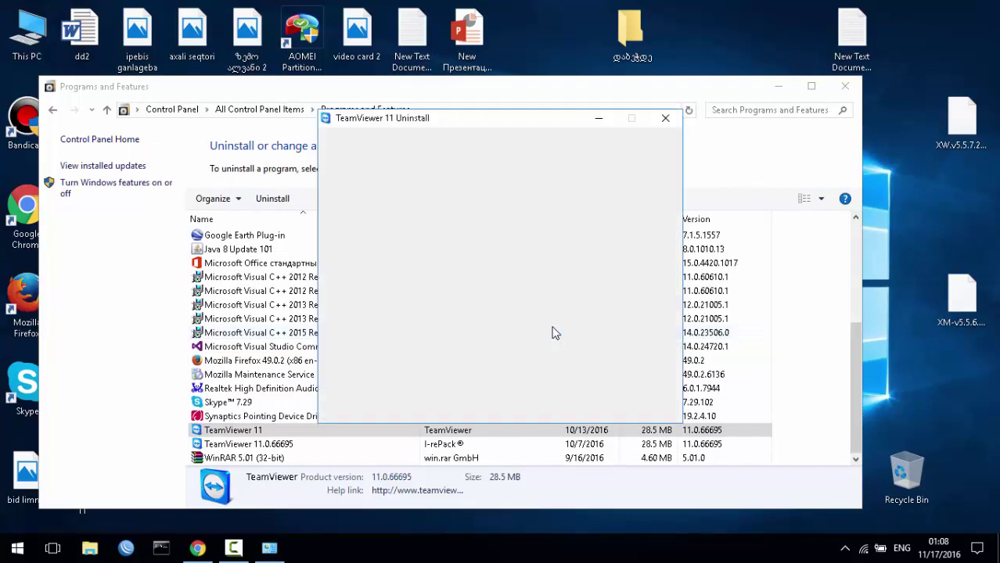
{"action": "left_click", "coordinate": [384, 255]}
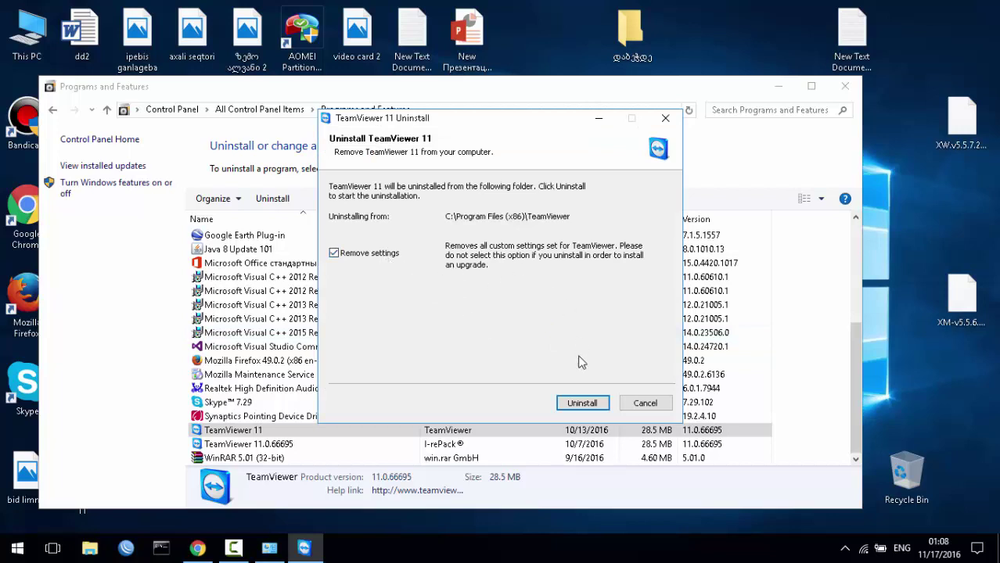
{"action": "left_click", "coordinate": [568, 412]}
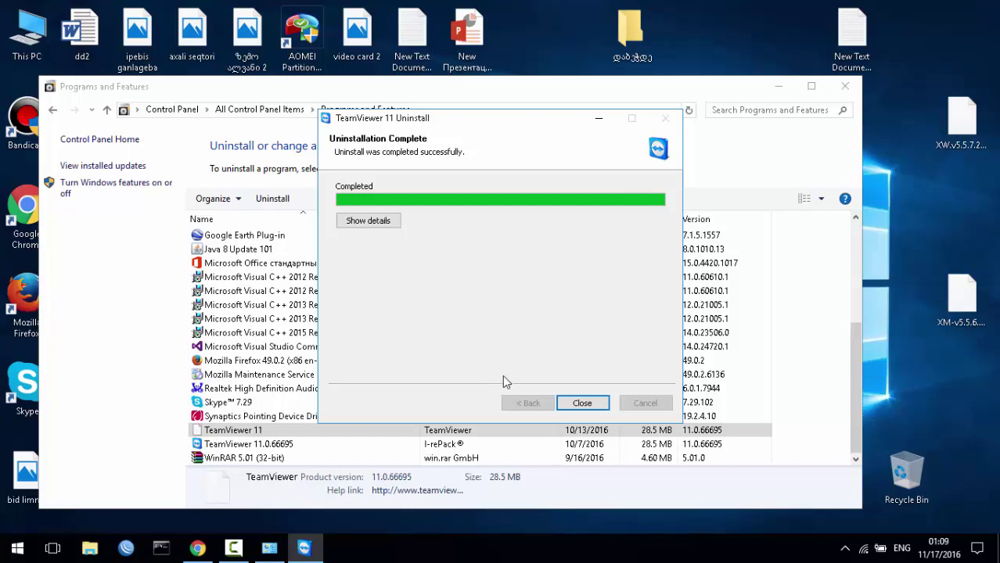
{"action": "left_click", "coordinate": [578, 402]}
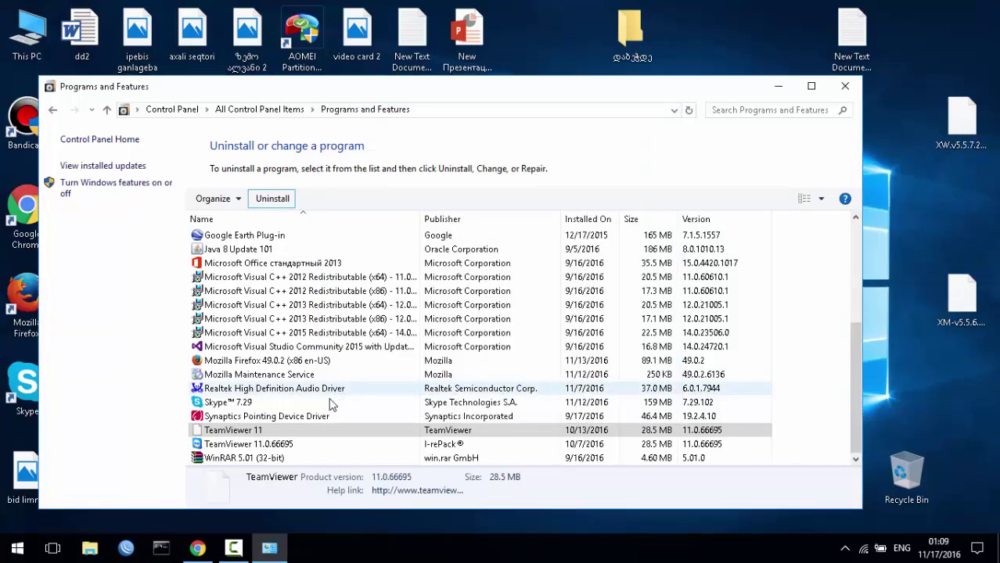
- Uninstall WinRAR 5.01 (32-bit) and acknowledge the reboot notice
{"action": "left_click", "coordinate": [241, 444]}
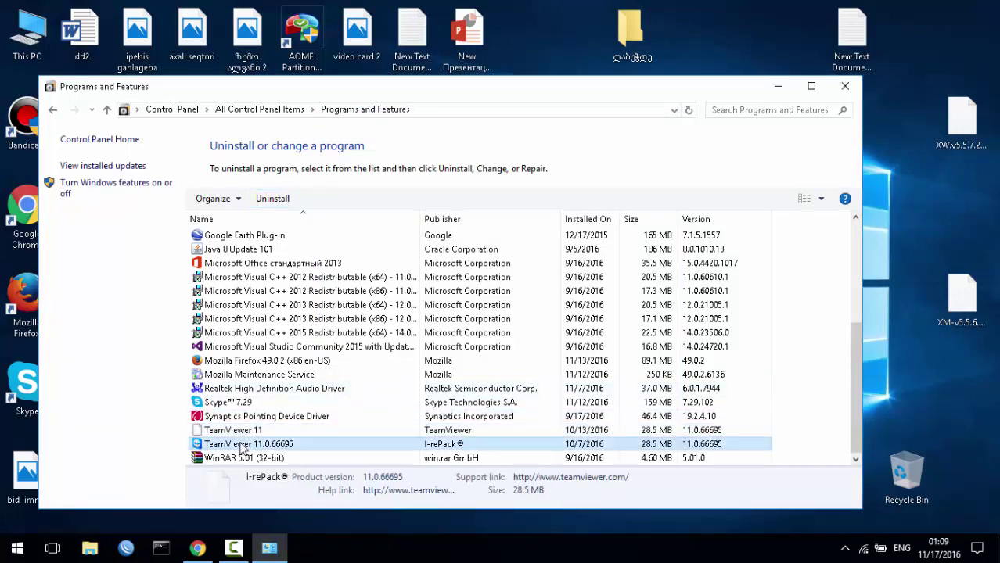
{"action": "left_click", "coordinate": [276, 199]}
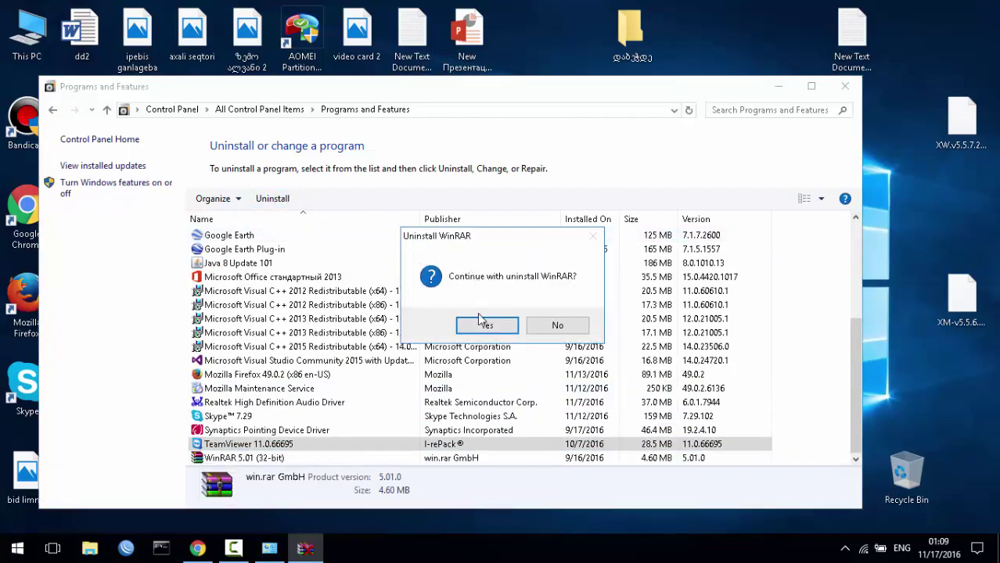
{"action": "left_click", "coordinate": [484, 326]}
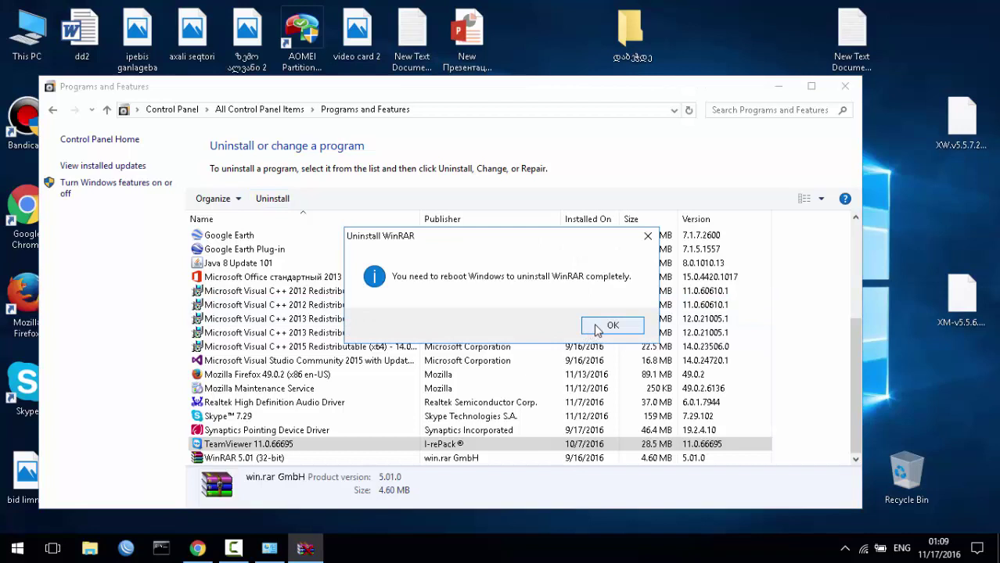
{"action": "left_click", "coordinate": [611, 326]}
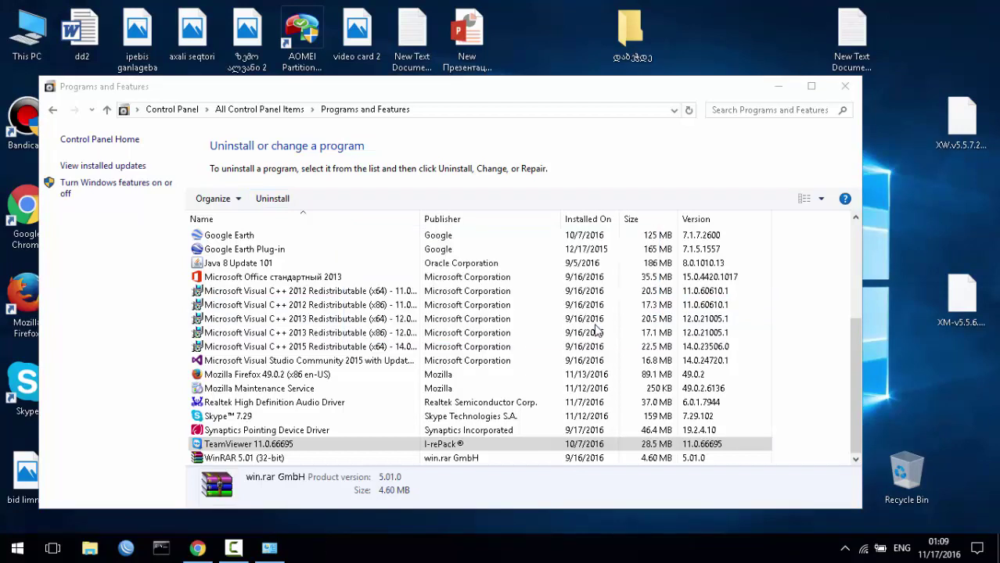
- Uninstall the remaining TeamViewer 11.0.66695 entry published by I-rePack and acknowledge its completion
{"action": "left_click", "coordinate": [238, 432]}
{"action": "left_click", "coordinate": [239, 443]}
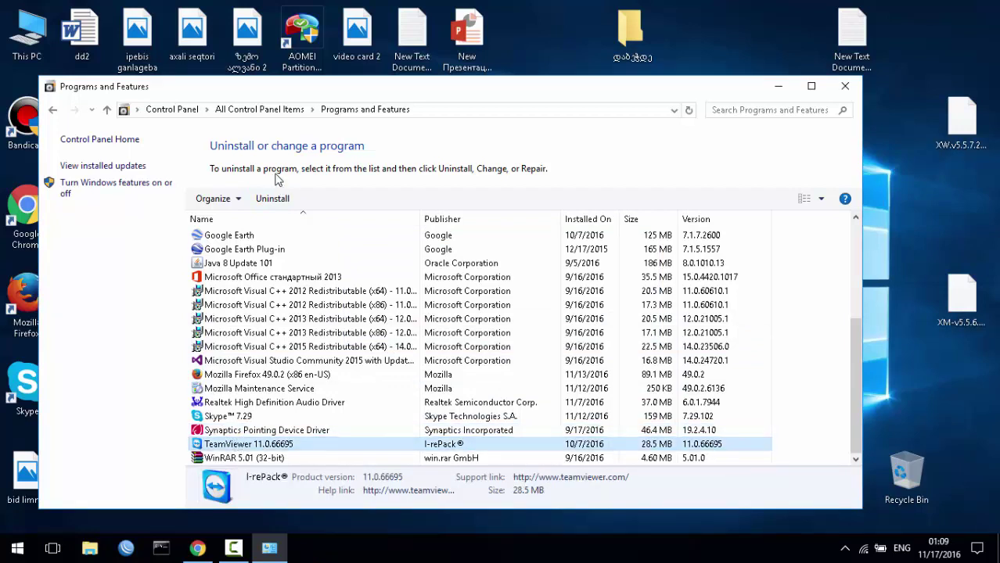
{"action": "left_click", "coordinate": [266, 197]}
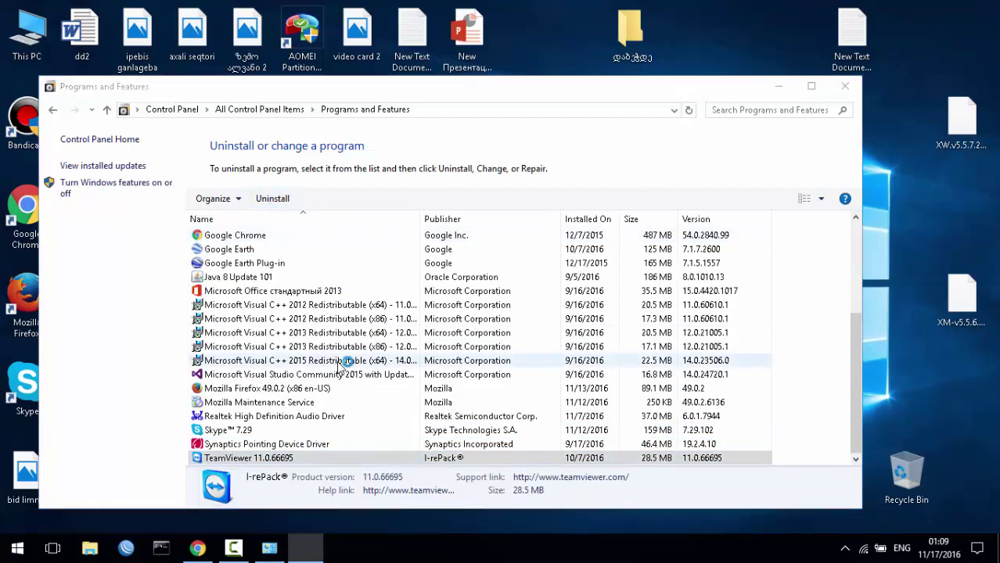
{"action": "left_click", "coordinate": [547, 327]}
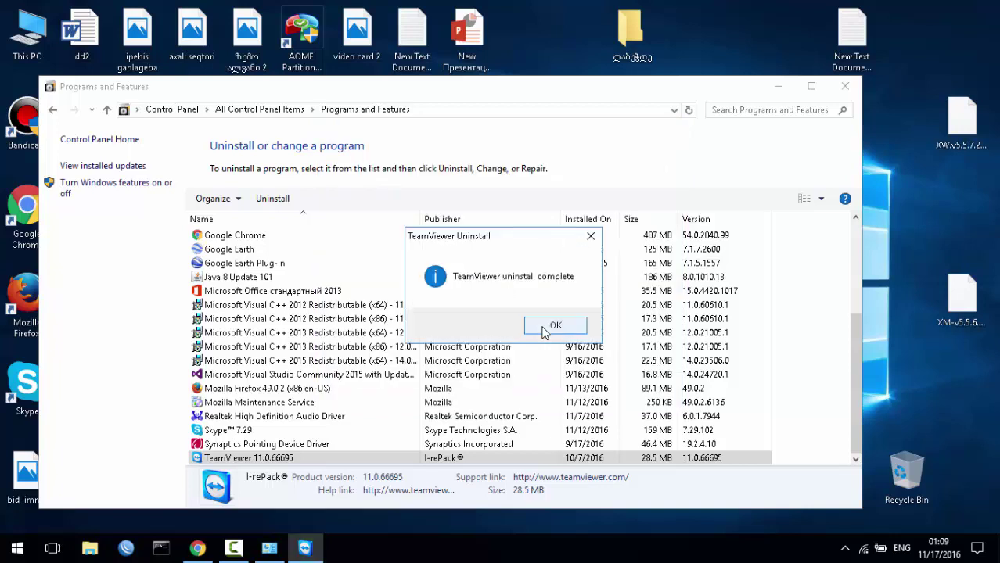
{"action": "left_click", "coordinate": [553, 326]}
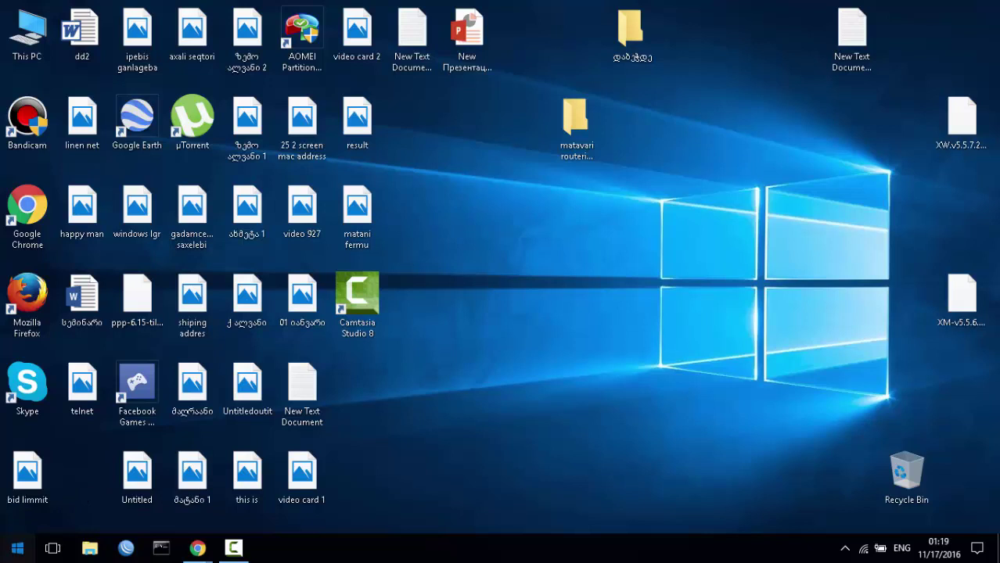
- Open the Roaming application data folder by running %appdata% from the Run dialog
{"action": "left_click", "coordinate": [17, 547]}
{"action": "type", "text": "ru"}
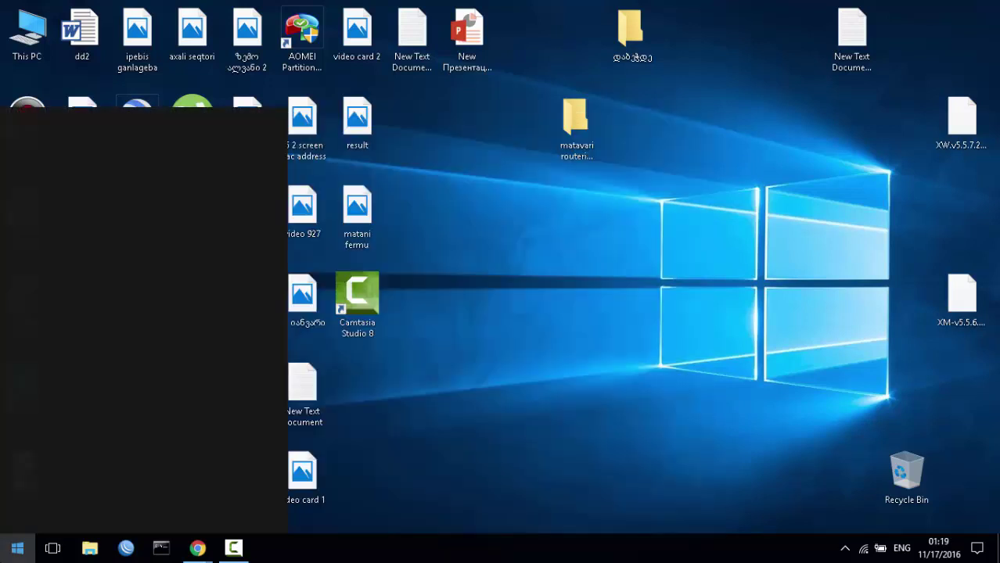
{"action": "type", "text": "n"}
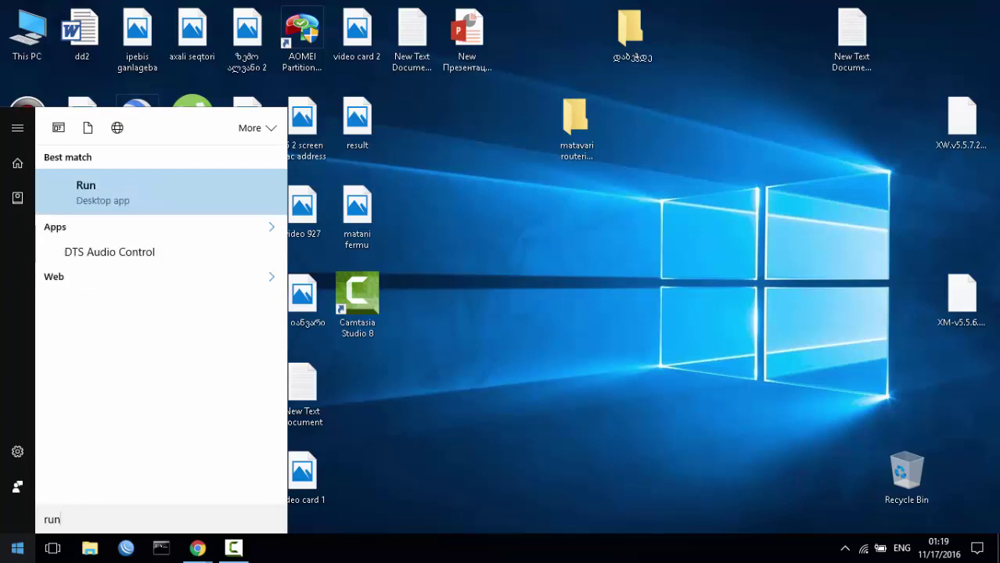
{"action": "key", "text": "Return"}
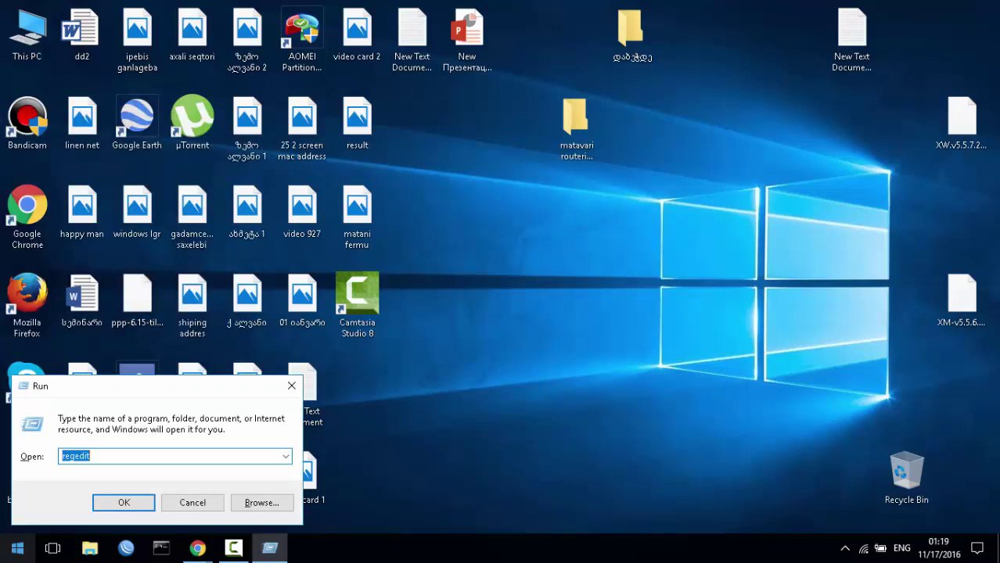
{"action": "type", "text": "%appdata%"}
{"action": "left_click", "coordinate": [124, 502]}
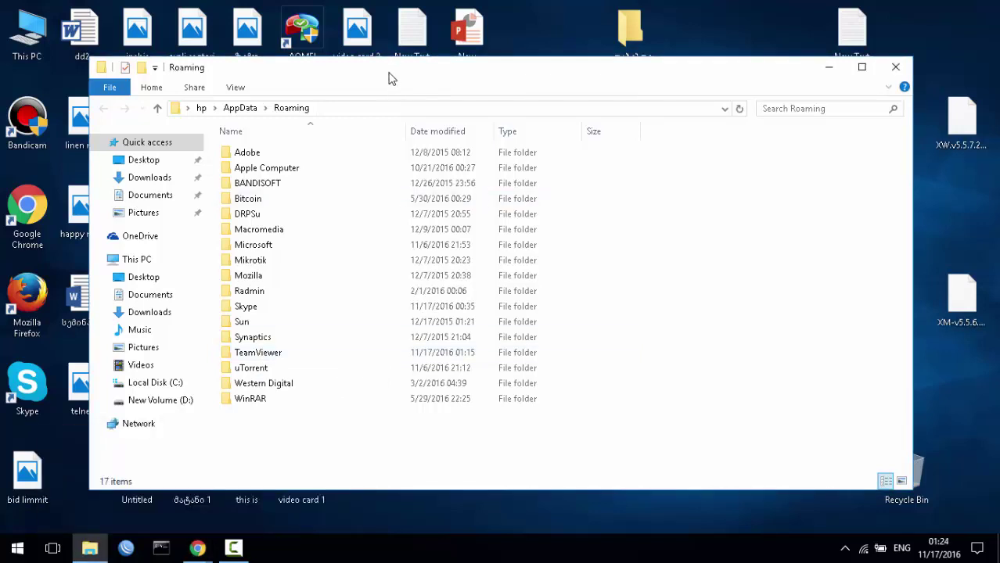
- Delete the TeamViewer folder from the Roaming folder
{"action": "left_click_drag", "start_coordinate": [395, 69], "coordinate": [407, 55]}
{"action": "left_click", "coordinate": [276, 343]}
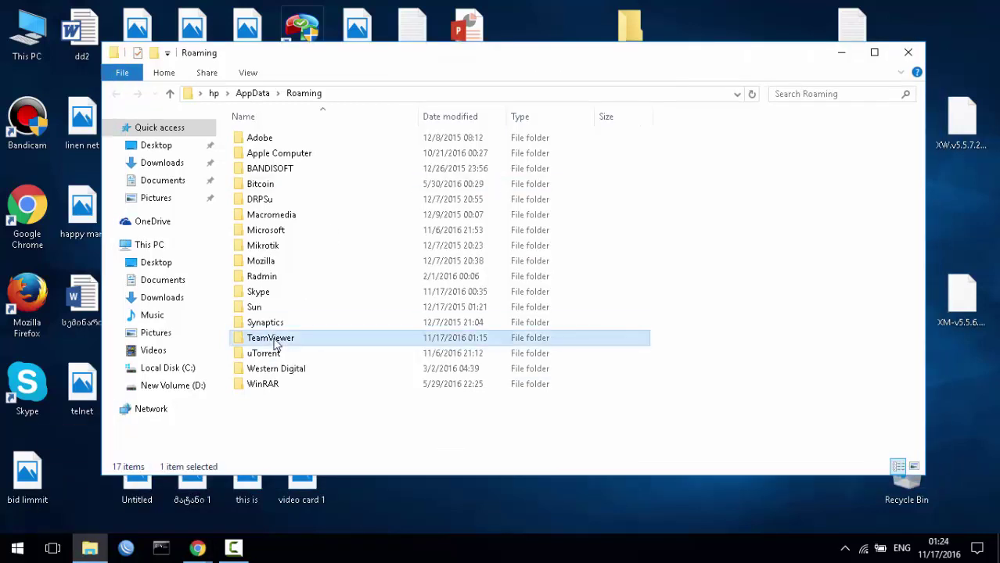
{"action": "right_click", "coordinate": [274, 342]}
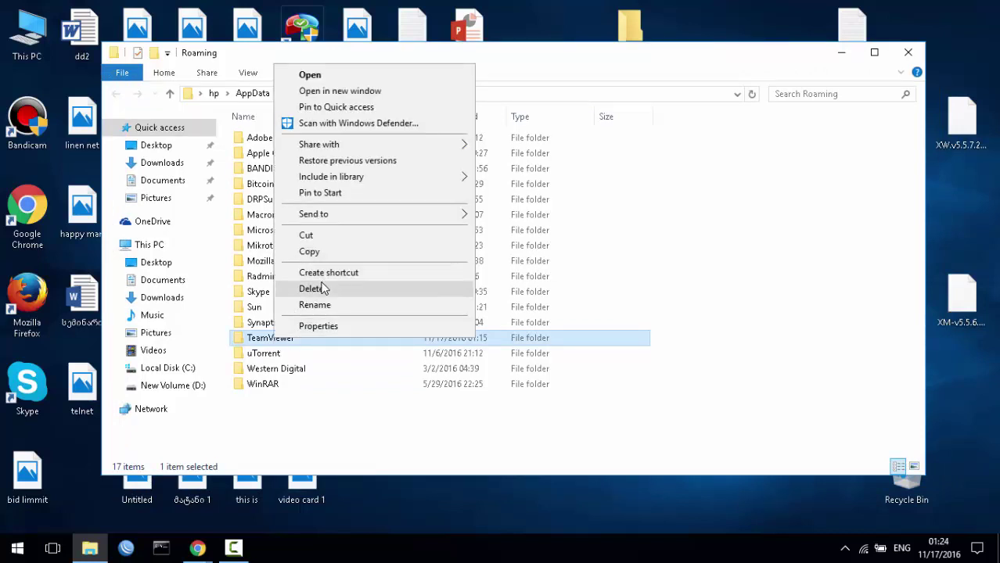
{"action": "left_click", "coordinate": [324, 288]}
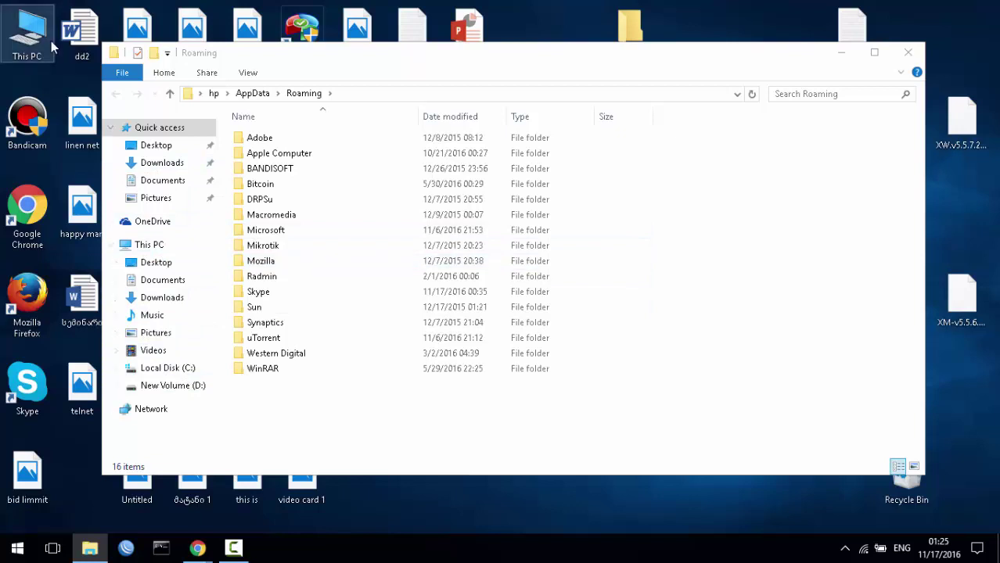
- Browse to Program Files (x86) on Local Disk (C:) and look for a leftover TeamViewer folder
{"action": "double_click", "coordinate": [27, 31]}
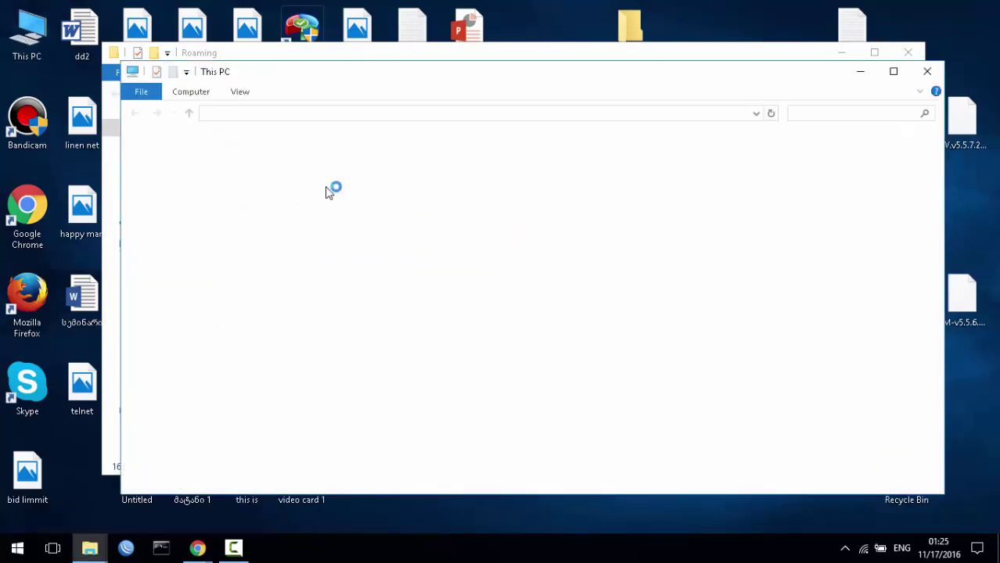
{"action": "left_click_drag", "start_coordinate": [337, 74], "coordinate": [321, 64]}
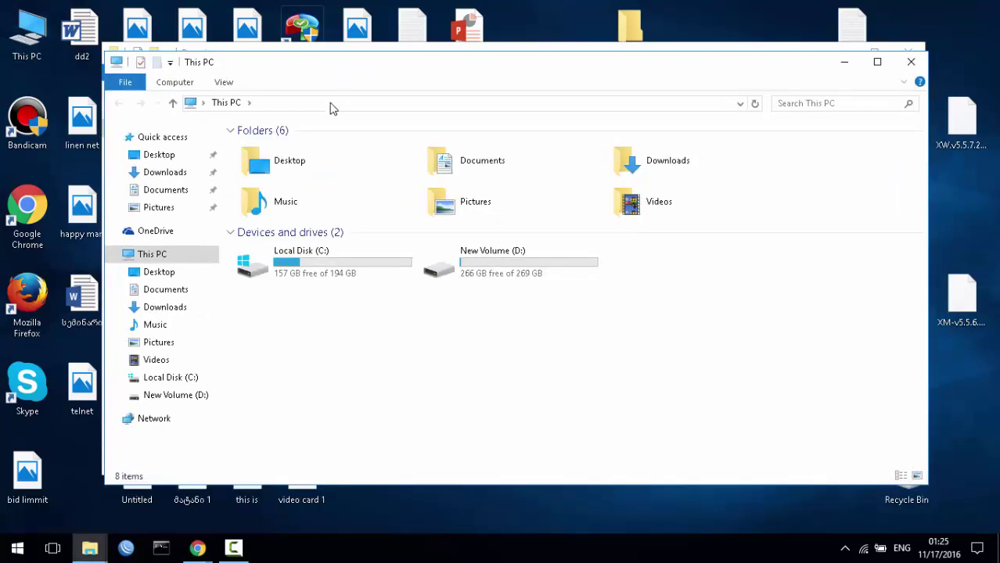
{"action": "double_click", "coordinate": [327, 261]}
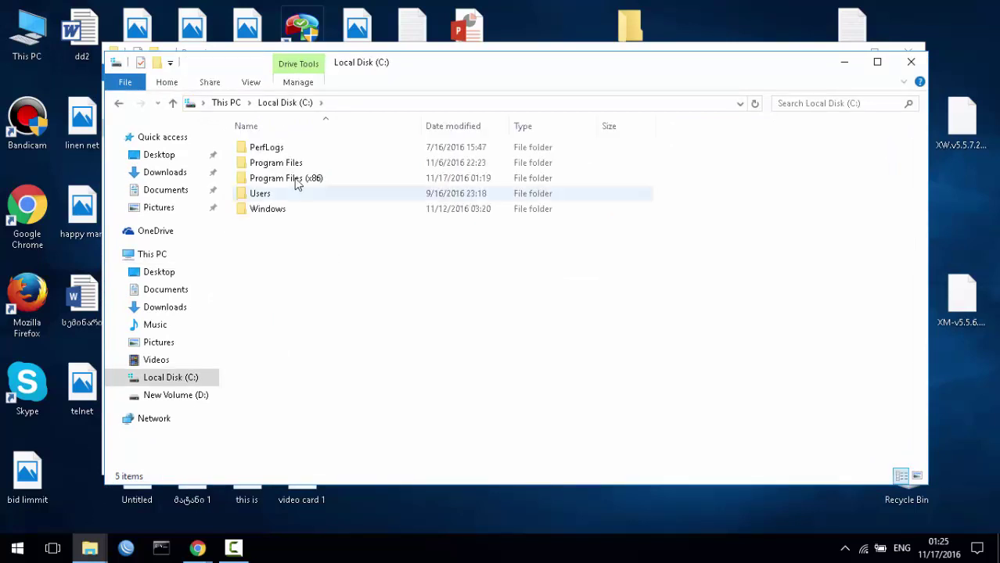
{"action": "double_click", "coordinate": [282, 176]}
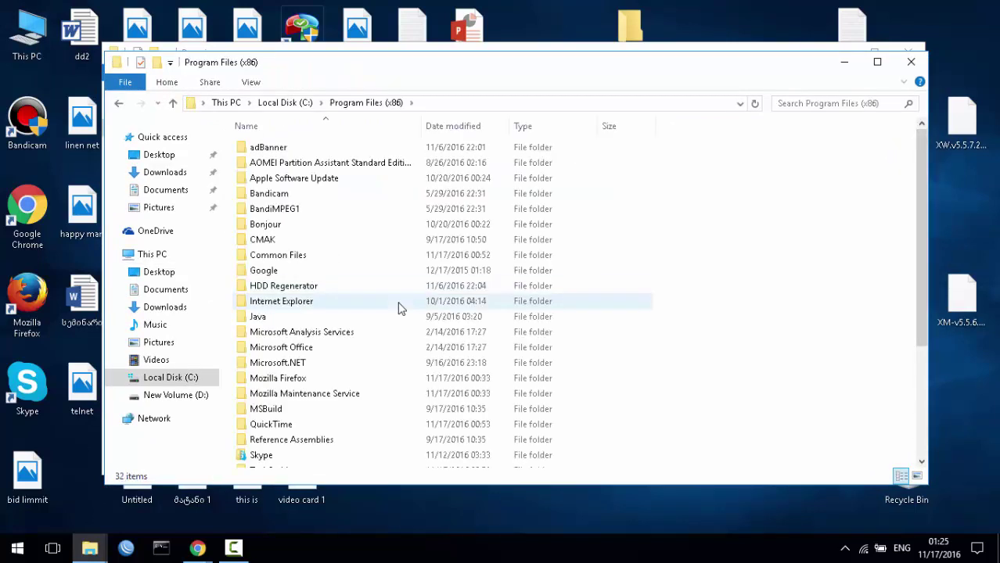
{"action": "left_click_drag", "start_coordinate": [925, 168], "coordinate": [918, 190]}
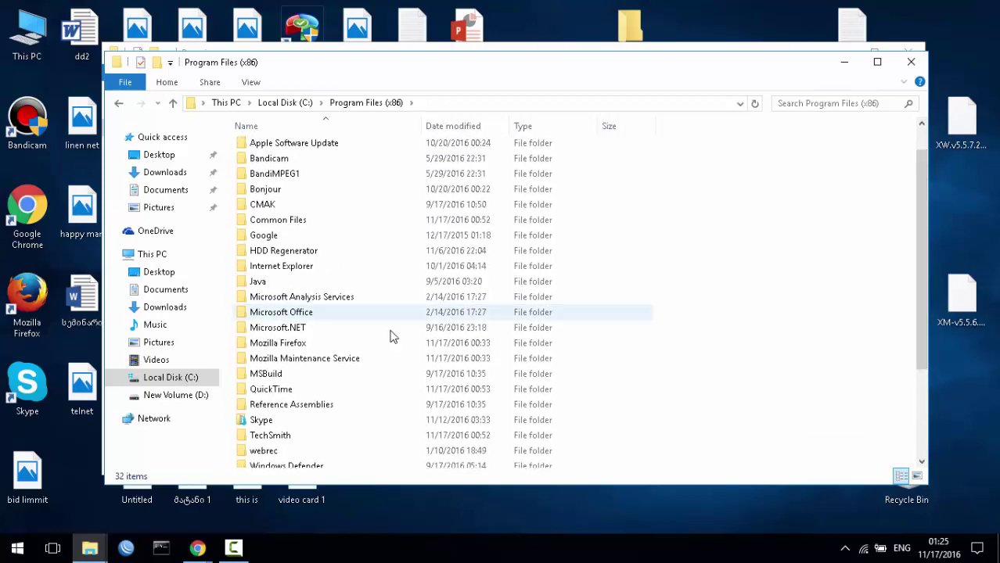
- Go to the Program Files folder on drive C and check it for a TeamViewer folder
{"action": "left_click", "coordinate": [173, 106]}
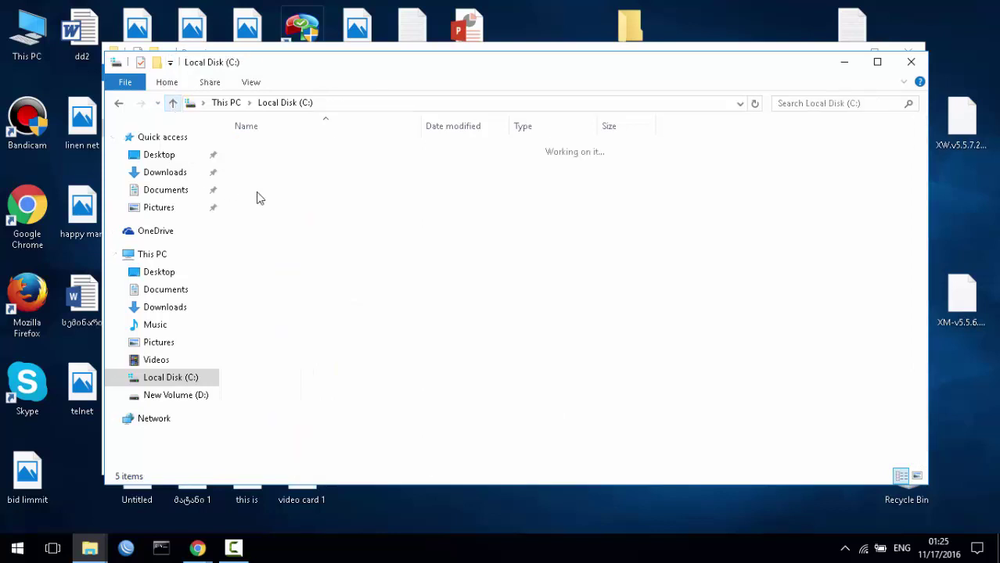
{"action": "double_click", "coordinate": [276, 162]}
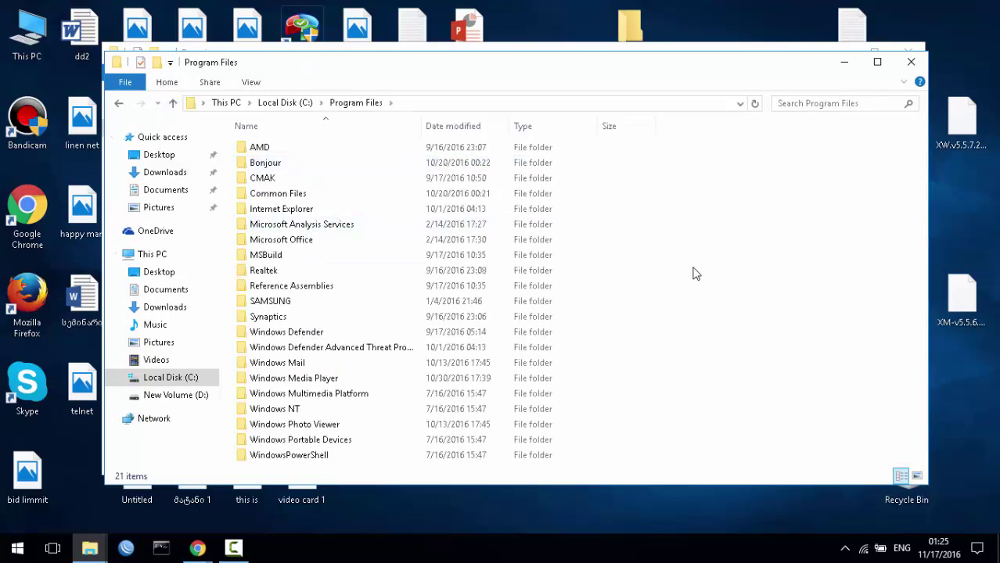
{"action": "left_click", "coordinate": [268, 195]}
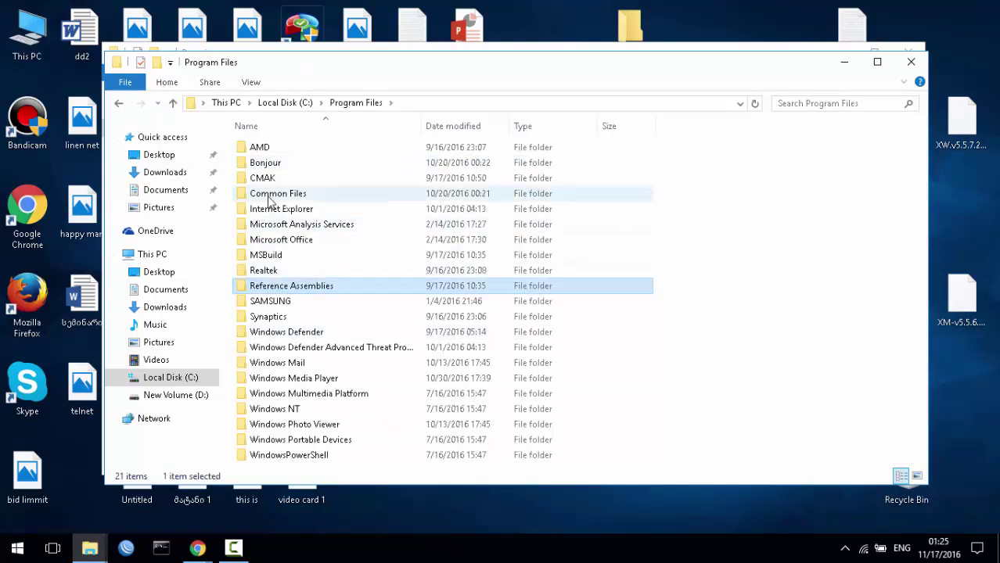
- Recheck Program Files (x86) for folders starting with T, and close both File Explorer windows
{"action": "left_click", "coordinate": [170, 106]}
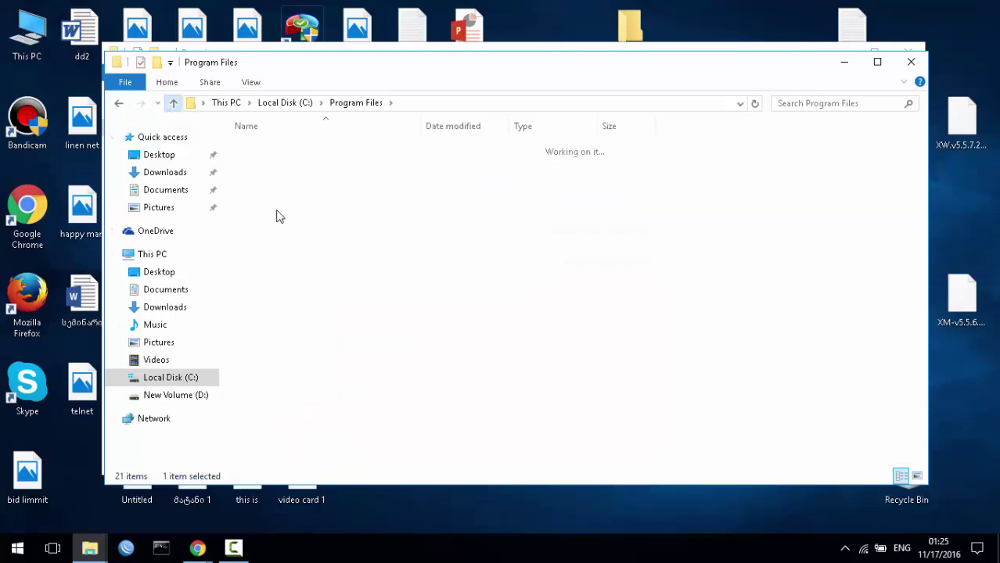
{"action": "double_click", "coordinate": [281, 179]}
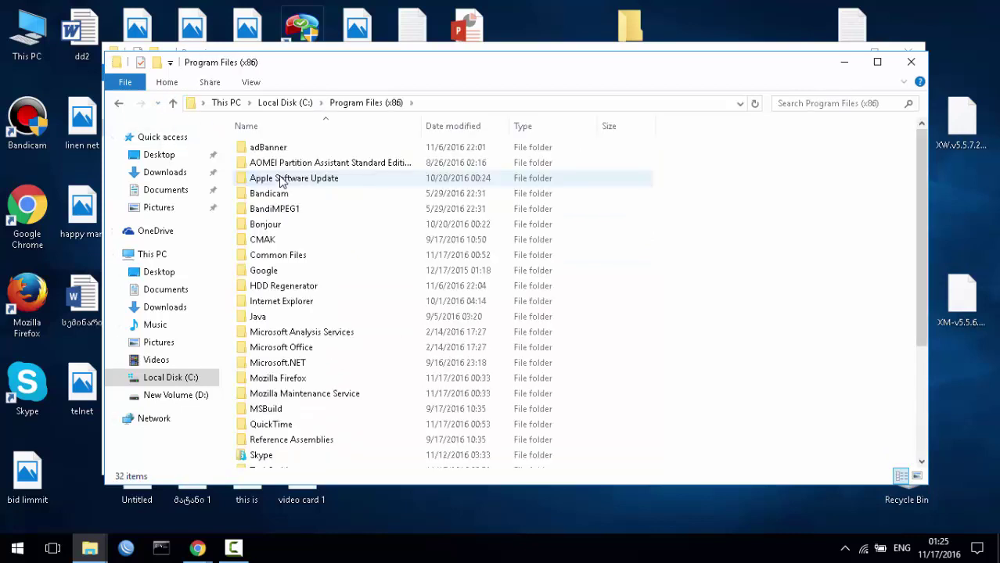
{"action": "key", "text": "t"}
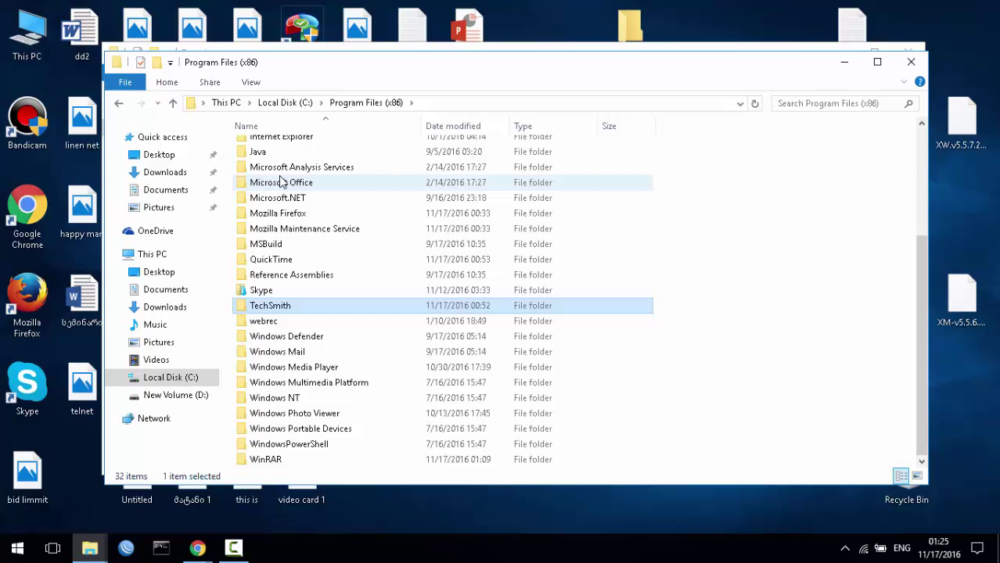
{"action": "left_click", "coordinate": [911, 63]}
{"action": "left_click", "coordinate": [911, 62]}
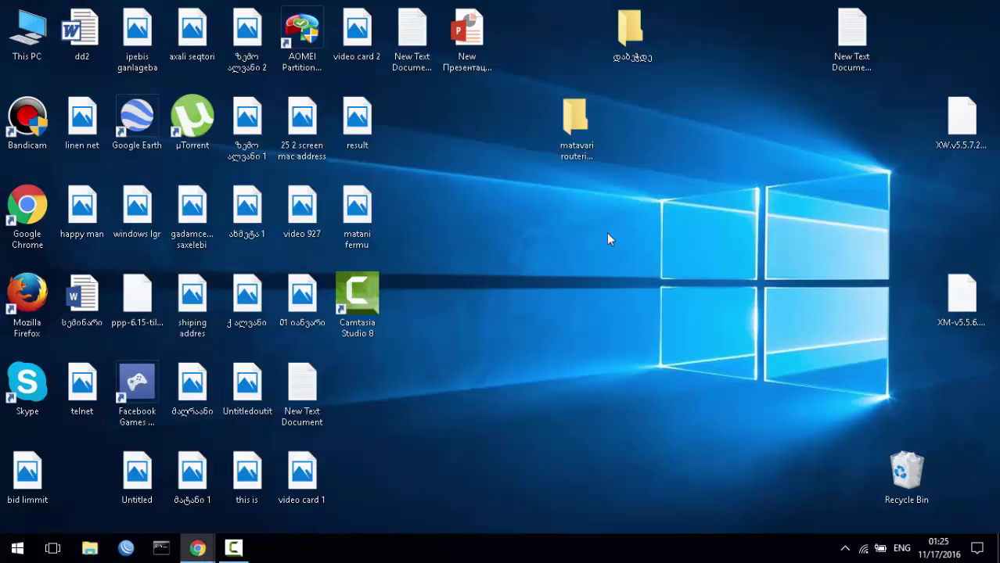
- Switch to the Chrome window showing the TeamViewer site and search Google for "smc mac cheinger" in a new tab
{"action": "mouse_move", "coordinate": [200, 546]}
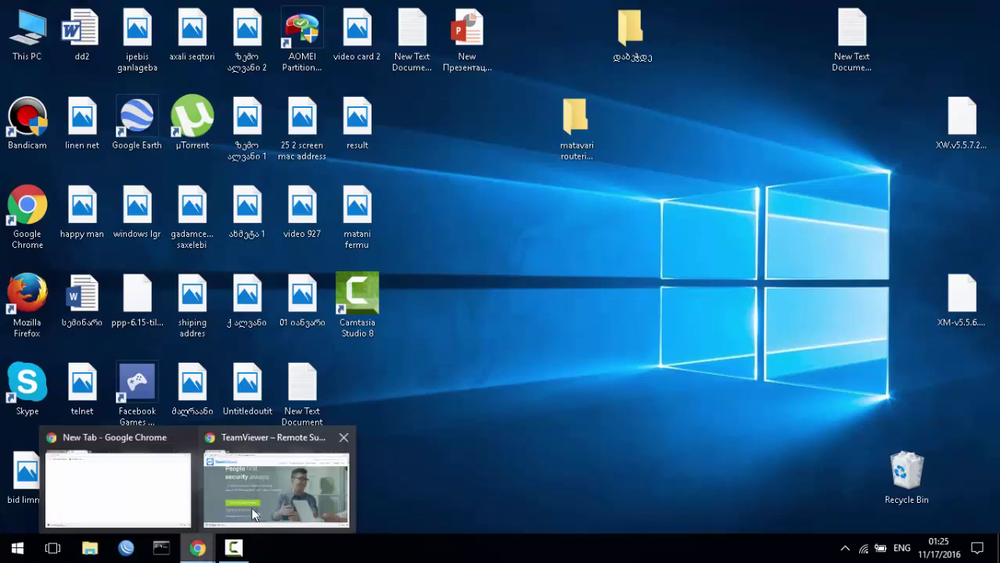
{"action": "left_click", "coordinate": [251, 505]}
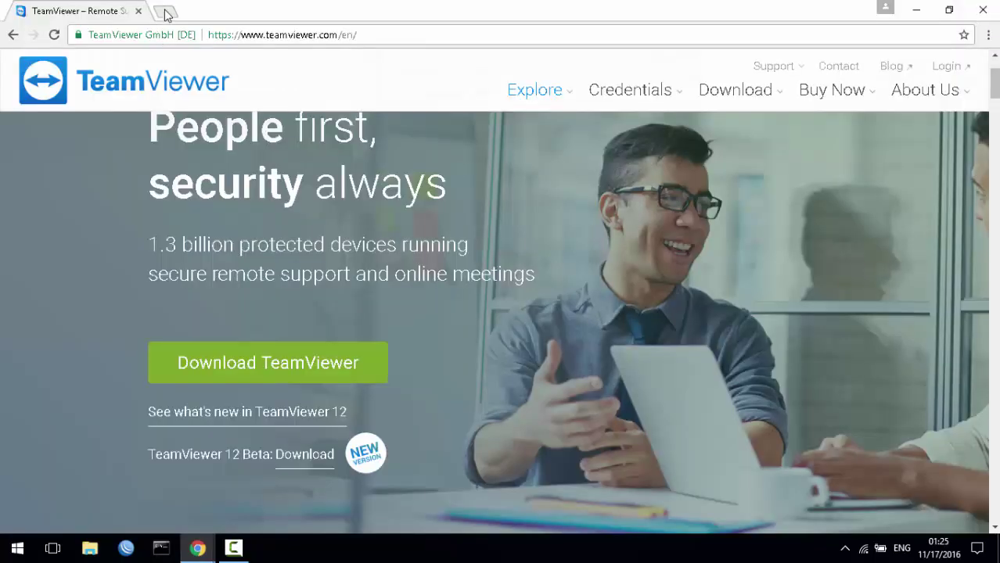
{"action": "left_click", "coordinate": [165, 12]}
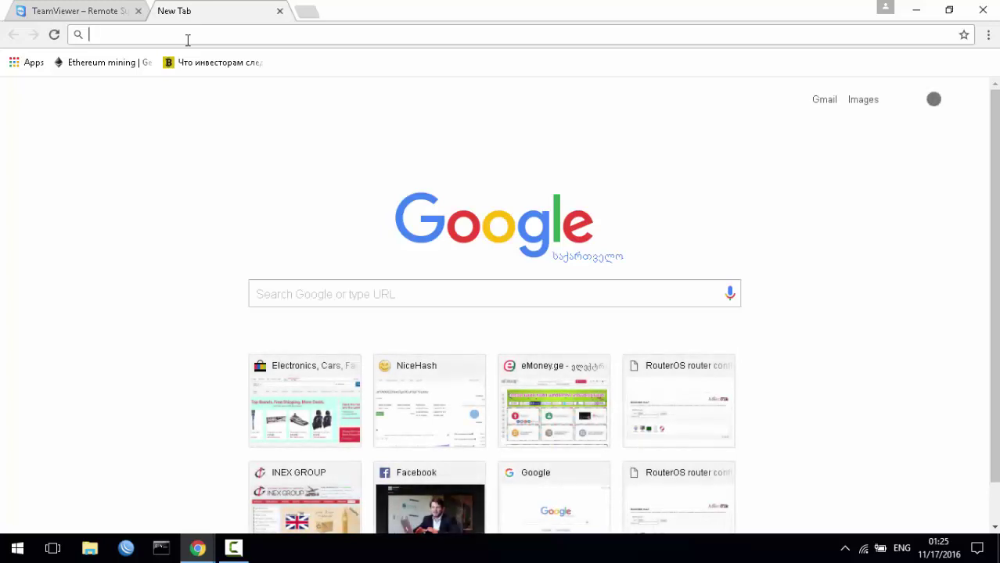
{"action": "type", "text": "smc"}
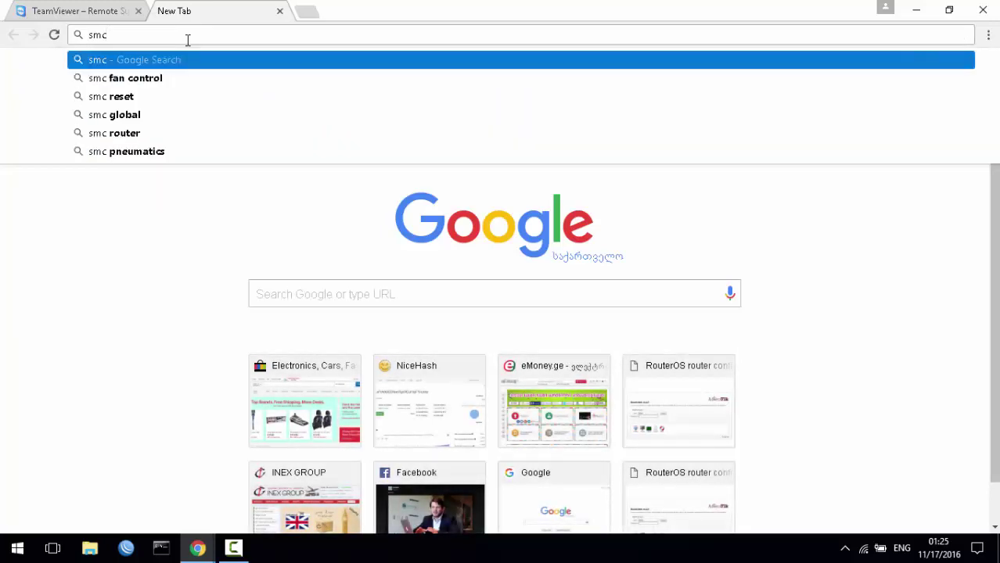
{"action": "type", "text": " mac"}
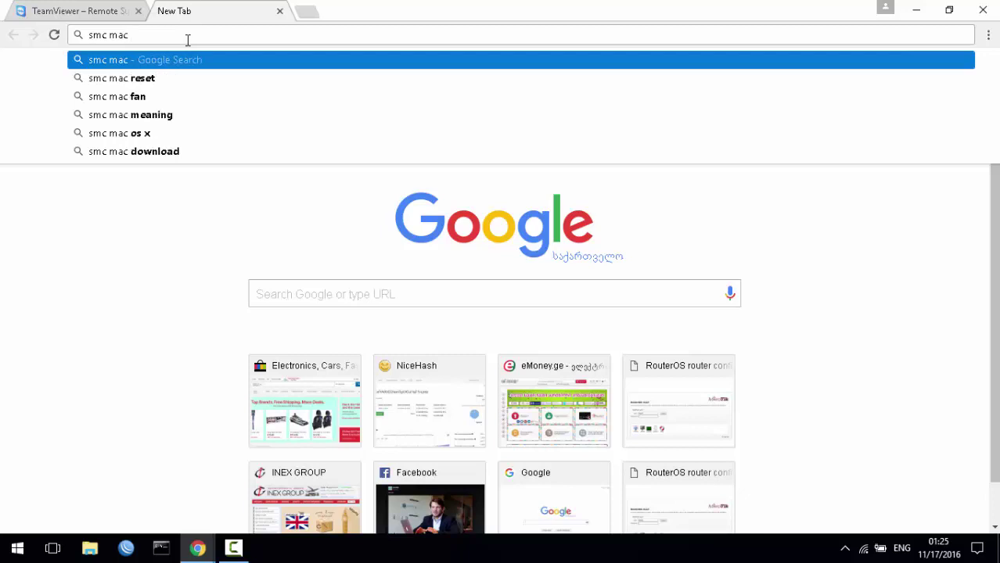
{"action": "type", "text": " ch"}
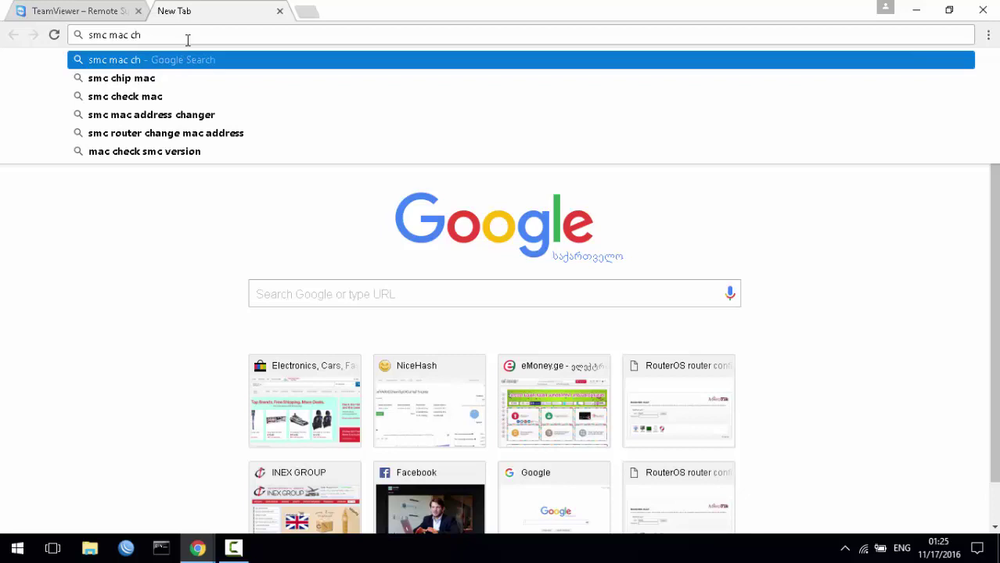
{"action": "type", "text": "einger"}
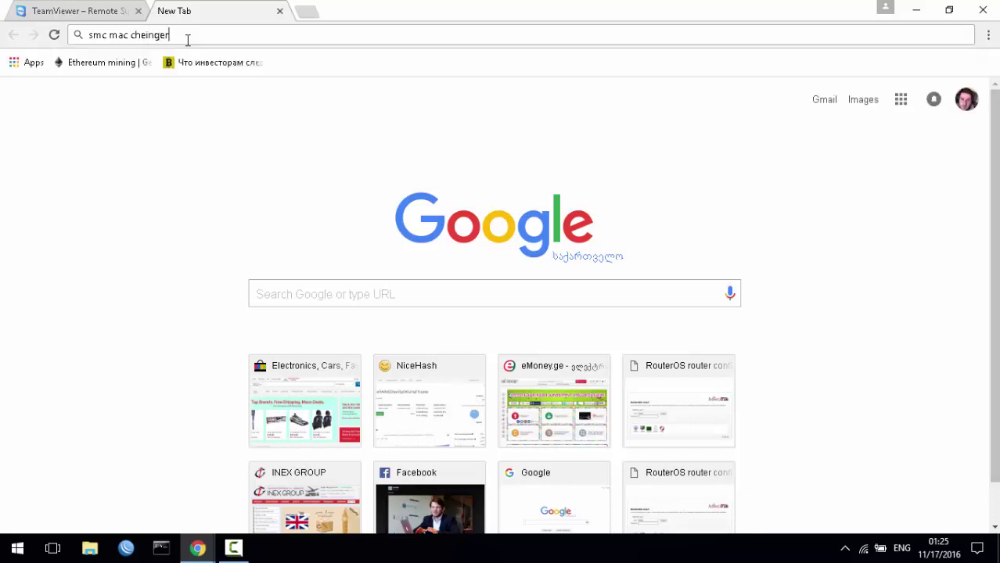
{"action": "key", "text": "Return"}
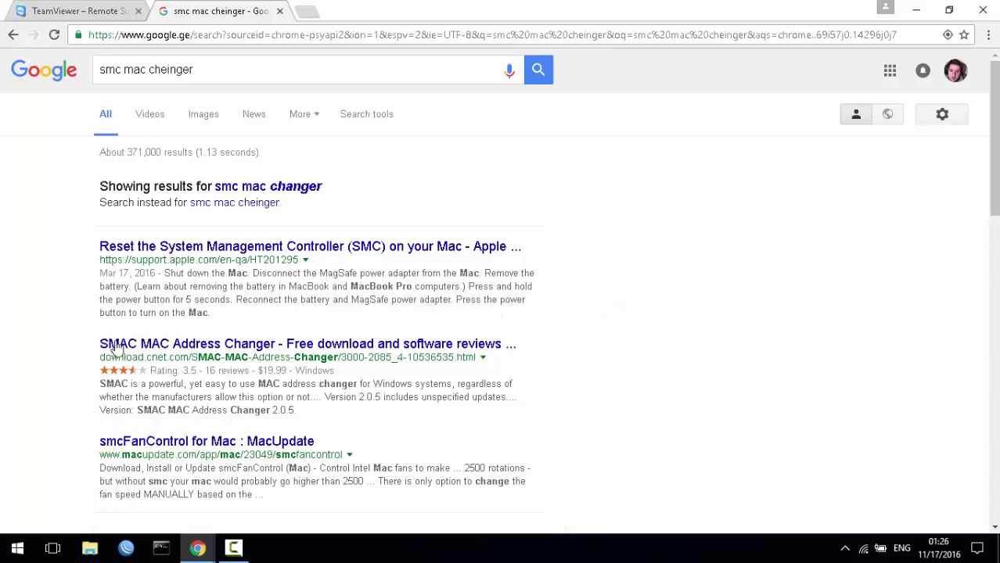
- Copy "SMAC MAC Address Changer" from the second result's title and run a new Google search with it
{"action": "left_click_drag", "start_coordinate": [98, 343], "coordinate": [267, 342]}
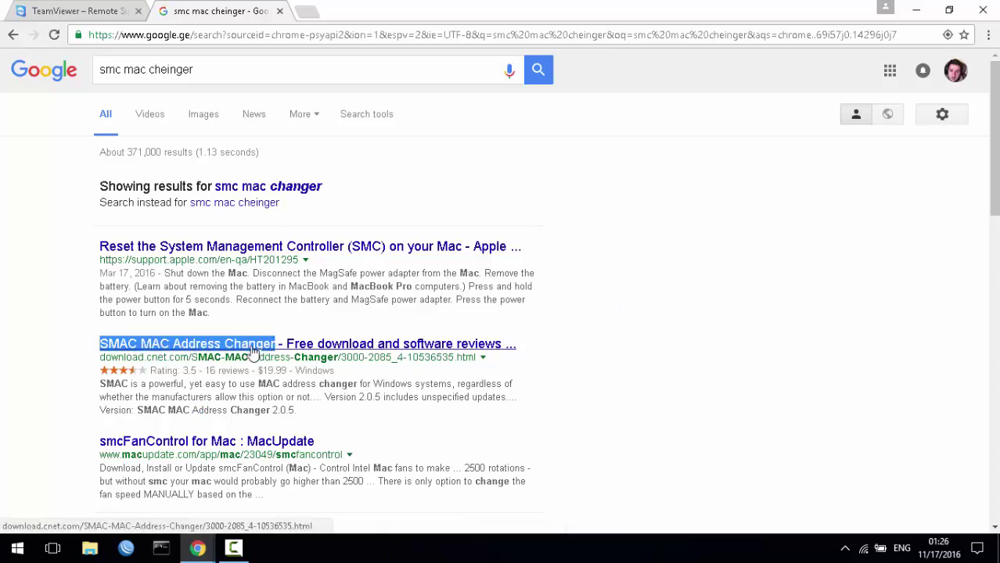
{"action": "right_click", "coordinate": [259, 348]}
{"action": "left_click", "coordinate": [264, 459]}
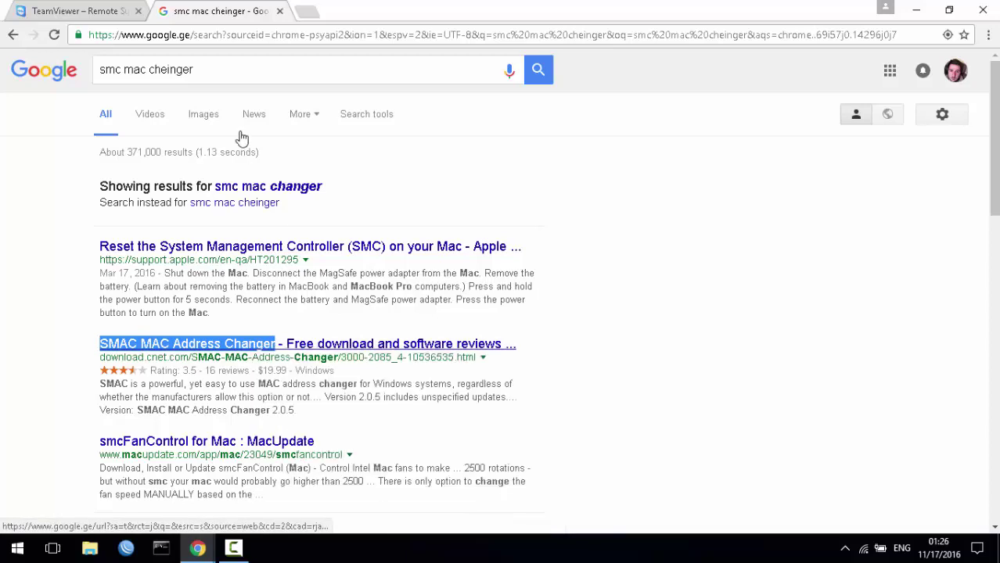
{"action": "left_click", "coordinate": [208, 69]}
{"action": "key", "text": "ctrl+a"}
{"action": "key", "text": "ctrl+v"}
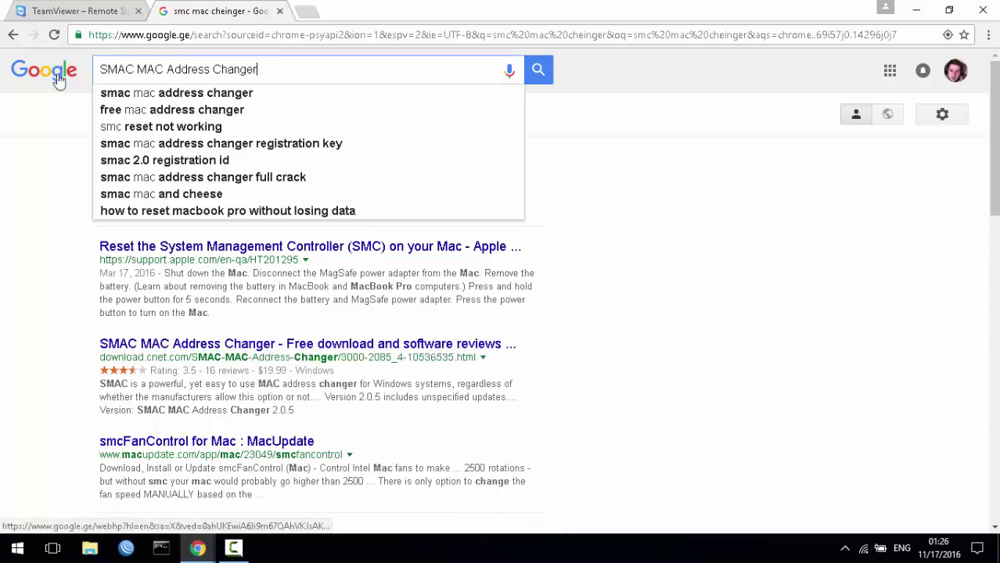
{"action": "key", "text": "Return"}
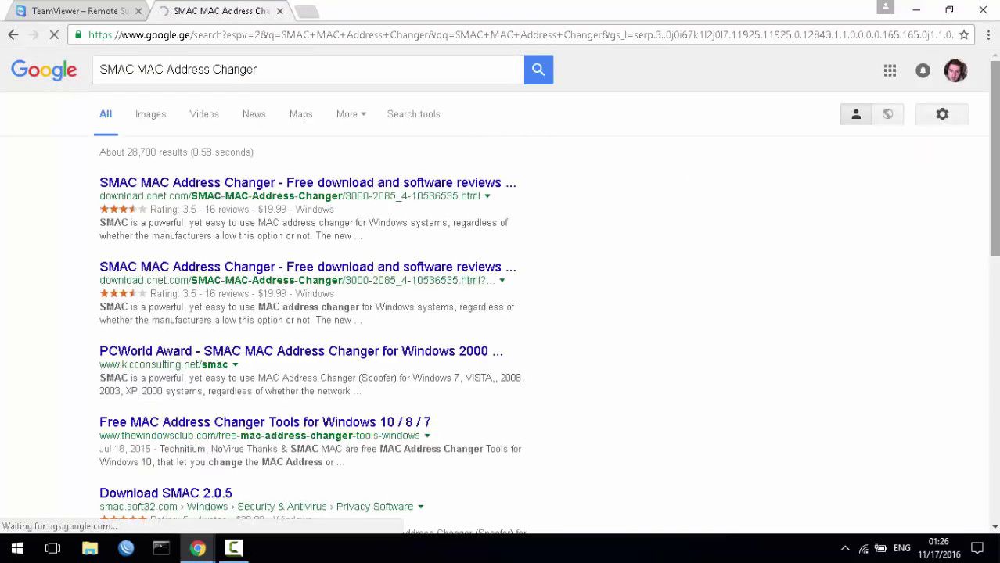
- Open the search result "Free MAC Address Changer Tools for Windows 10 / 8 / 7" from thewindowsclub.com
{"action": "scroll", "coordinate": [500, 289], "scroll_direction": "down", "scroll_amount": 1}
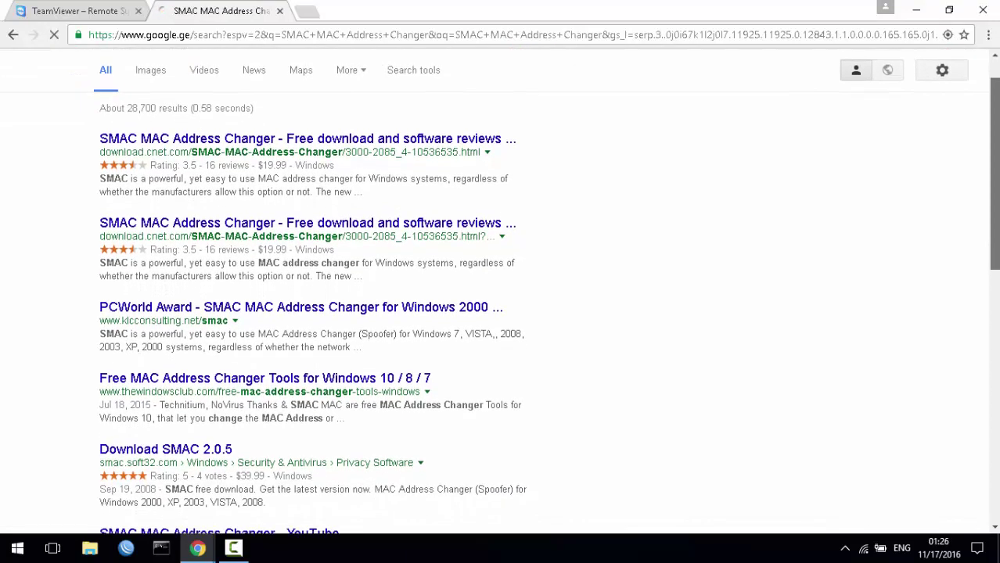
{"action": "scroll", "coordinate": [500, 290], "scroll_direction": "down", "scroll_amount": 1}
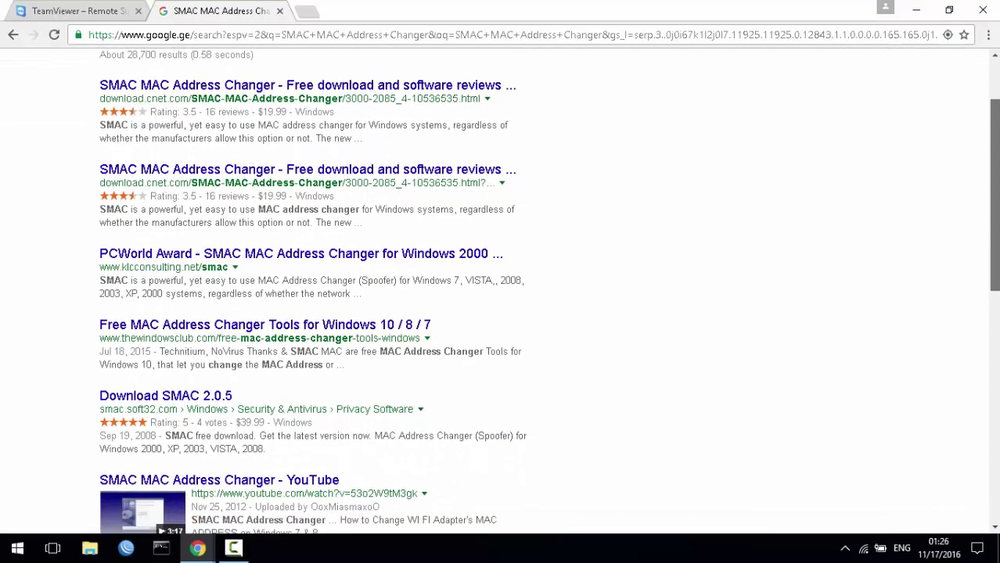
{"action": "scroll", "coordinate": [313, 293], "scroll_direction": "down", "scroll_amount": 1}
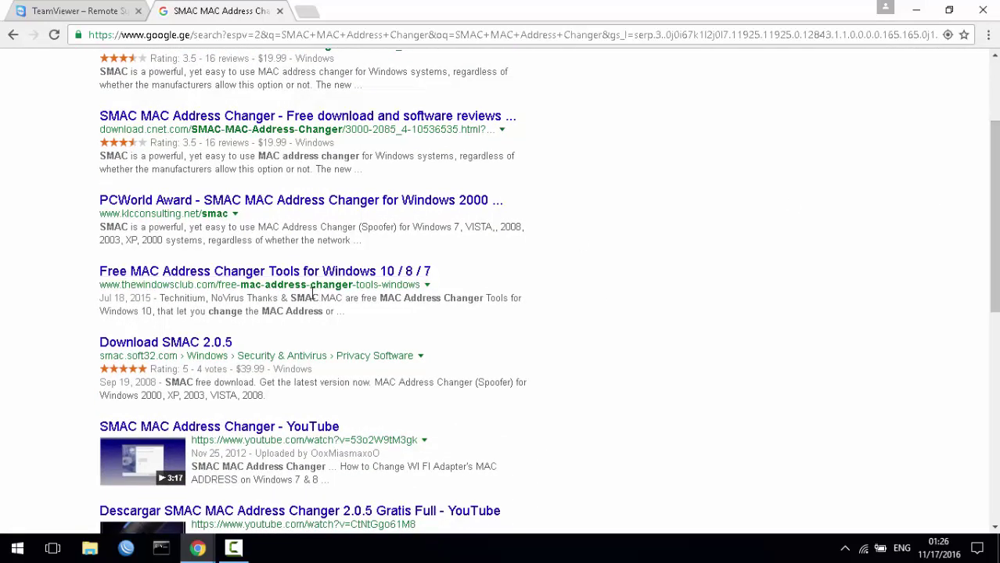
{"action": "left_click", "coordinate": [266, 274]}
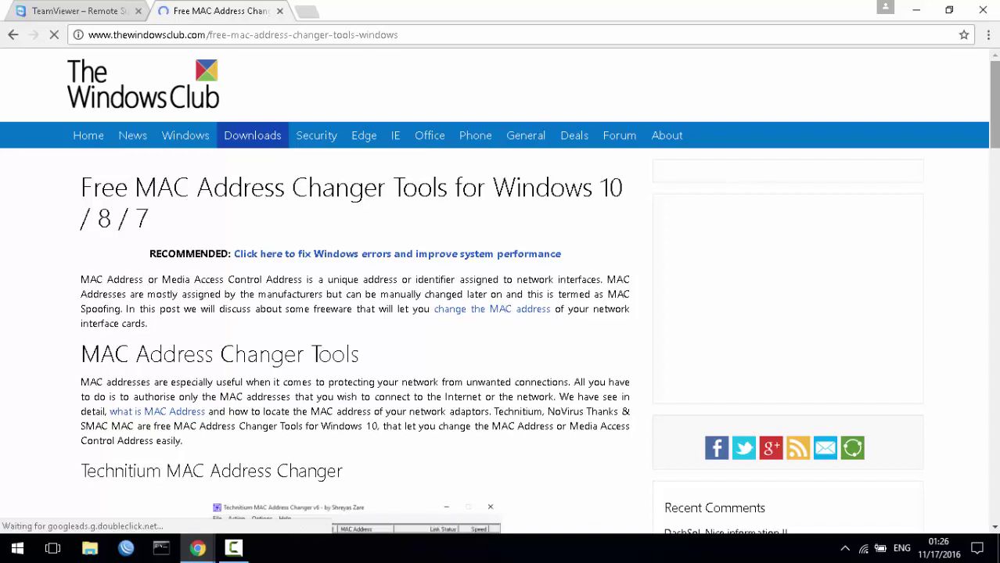
- Look through the article's Technitium MAC Address Changer section and open the tool's linked download page
{"action": "scroll", "coordinate": [501, 289], "scroll_direction": "down", "scroll_amount": 1}
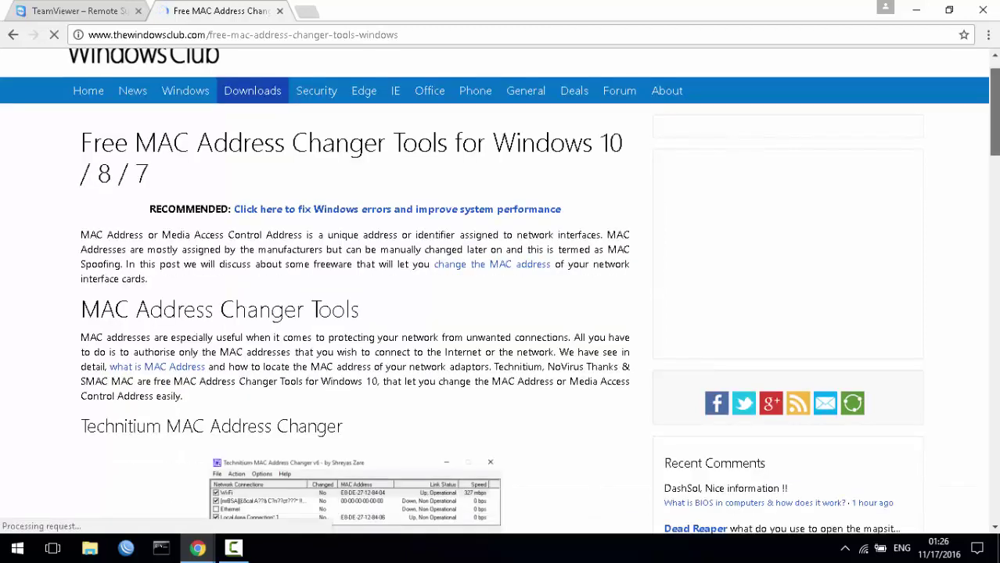
{"action": "scroll", "coordinate": [501, 290], "scroll_direction": "down", "scroll_amount": 1}
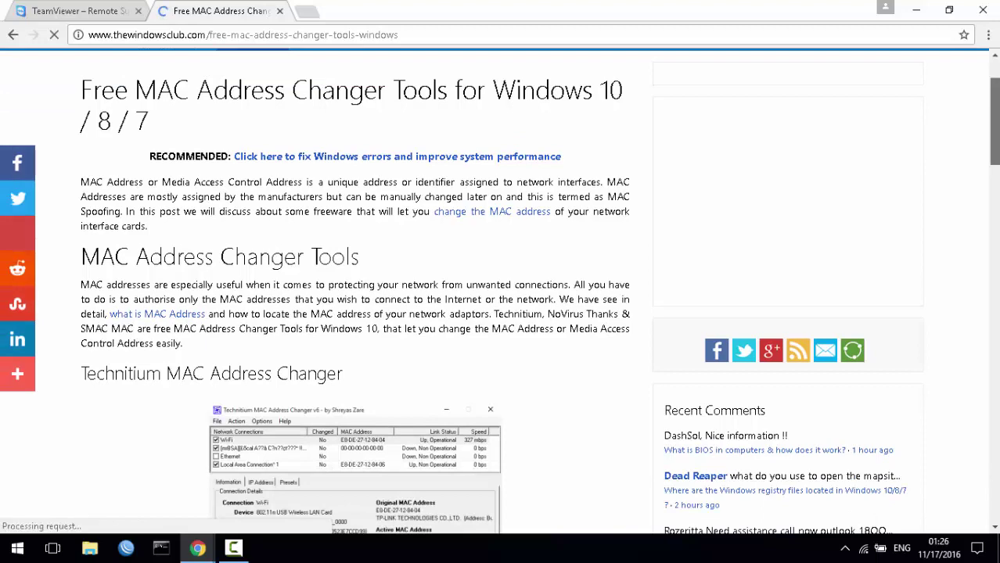
{"action": "scroll", "coordinate": [501, 289], "scroll_direction": "down", "scroll_amount": 1}
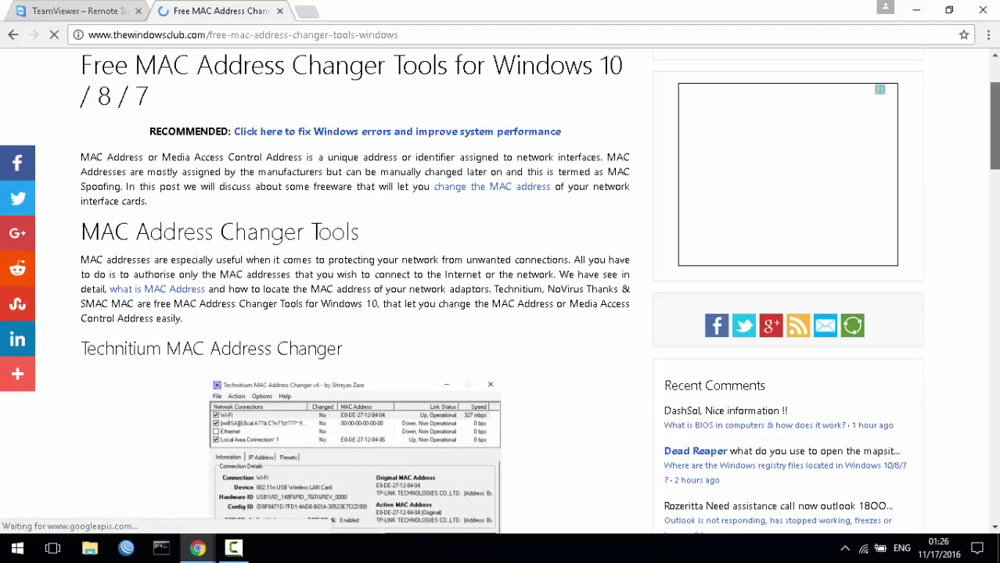
{"action": "scroll", "coordinate": [500, 289], "scroll_direction": "down", "scroll_amount": 1}
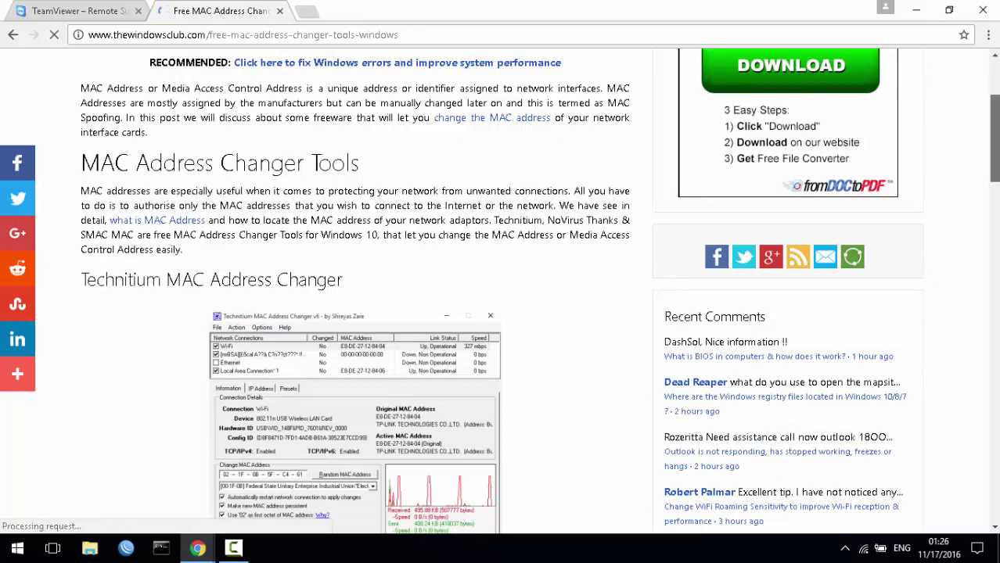
{"action": "scroll", "coordinate": [500, 289], "scroll_direction": "down", "scroll_amount": 2}
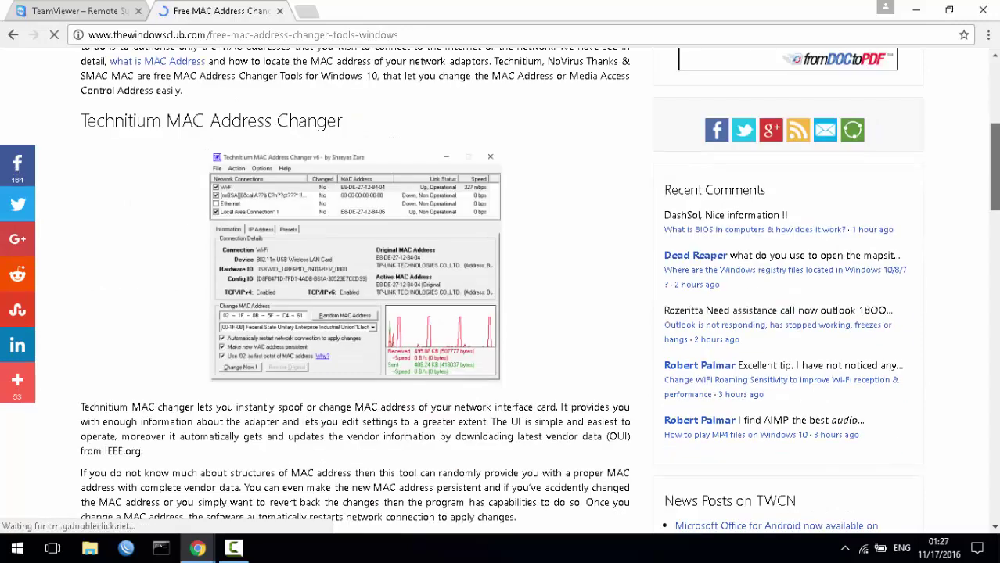
{"action": "scroll", "coordinate": [501, 290], "scroll_direction": "down", "scroll_amount": 2}
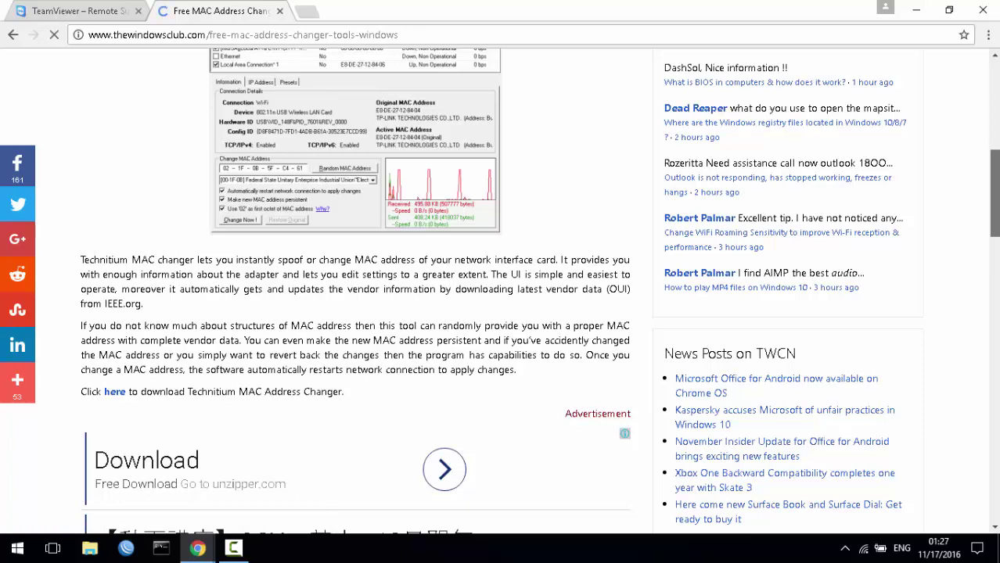
{"action": "scroll", "coordinate": [501, 289], "scroll_direction": "down", "scroll_amount": 1}
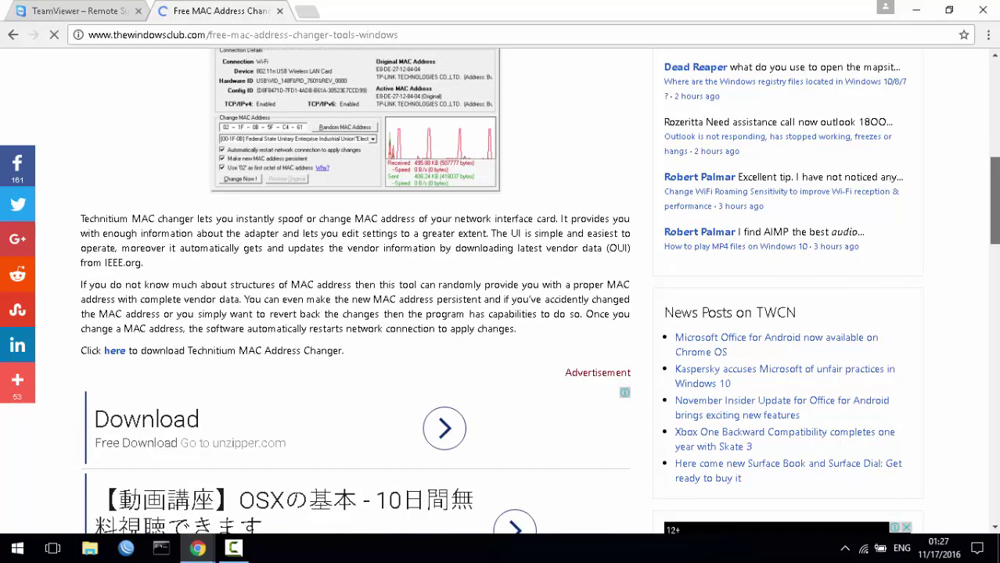
{"action": "left_click", "coordinate": [114, 354]}
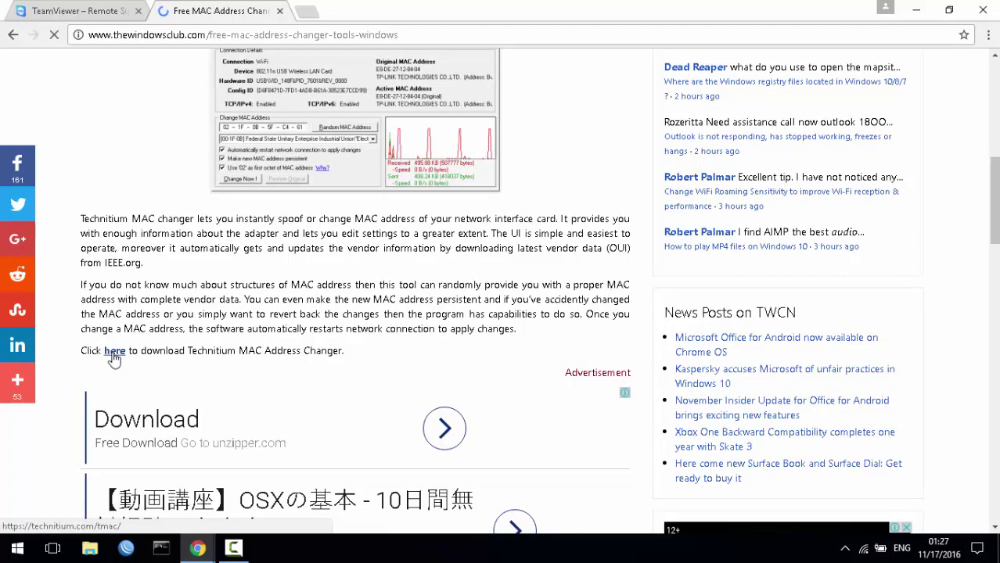
{"action": "left_click", "coordinate": [114, 354]}
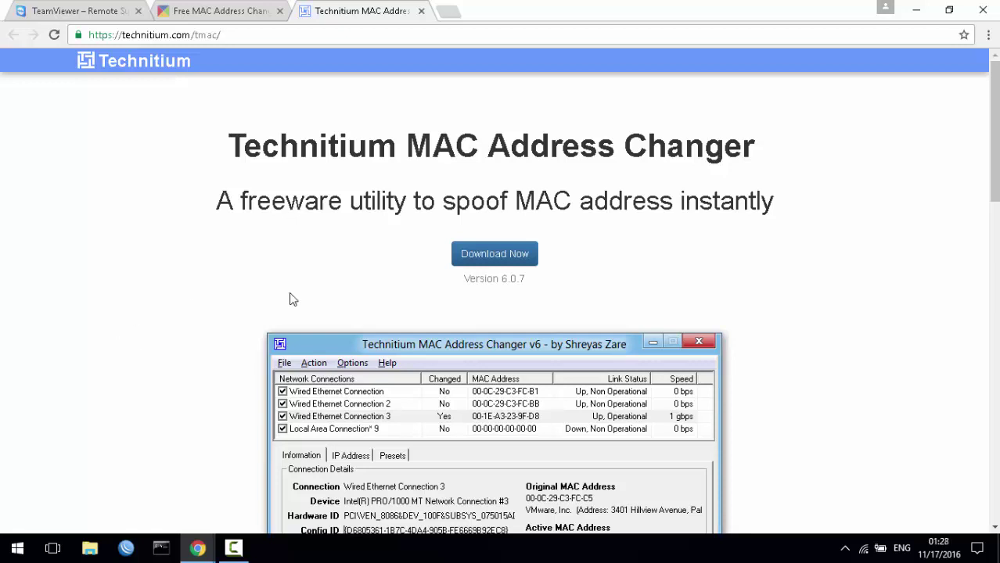
- Get TMACv6.0.7_Setup.zip through the direct download and run the TMACv6.0.7_Setup application inside it
{"action": "left_click", "coordinate": [492, 259]}
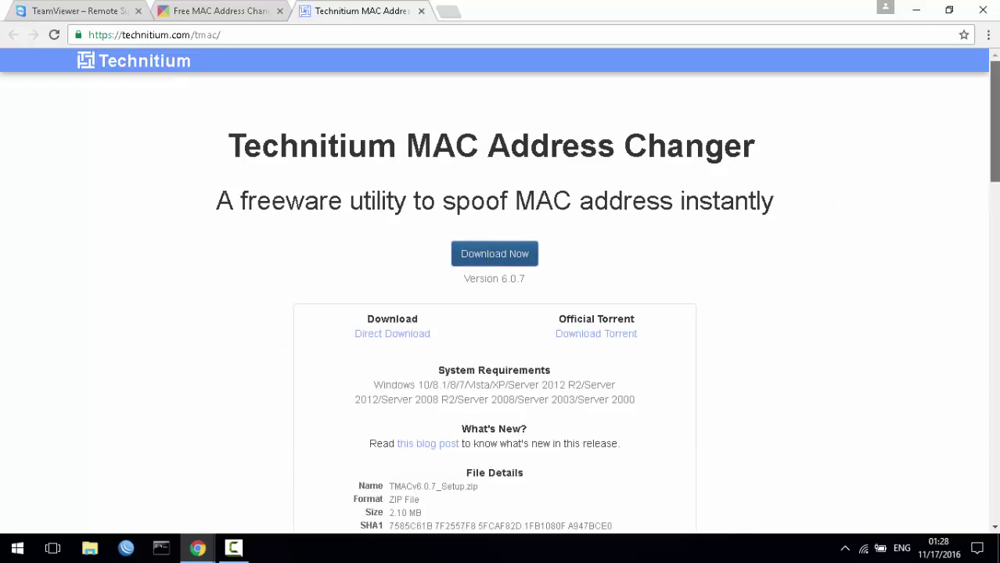
{"action": "scroll", "coordinate": [790, 208], "scroll_direction": "down", "scroll_amount": 2}
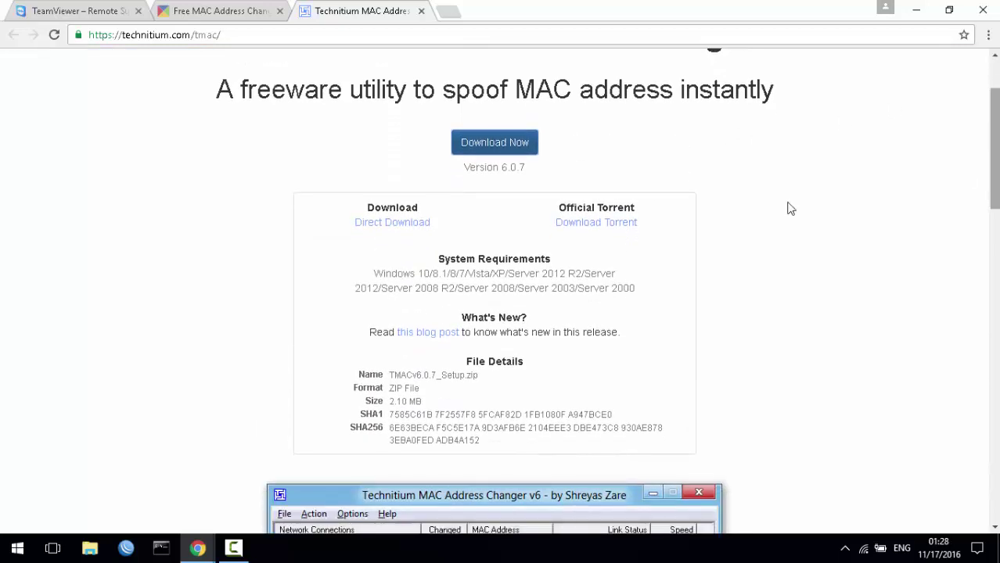
{"action": "left_click", "coordinate": [401, 226]}
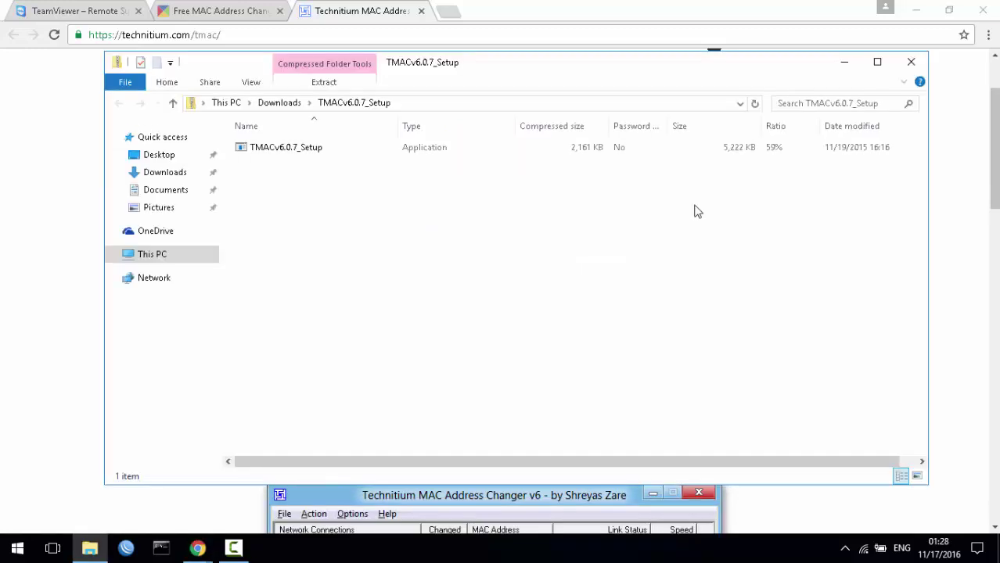
{"action": "double_click", "coordinate": [278, 153]}
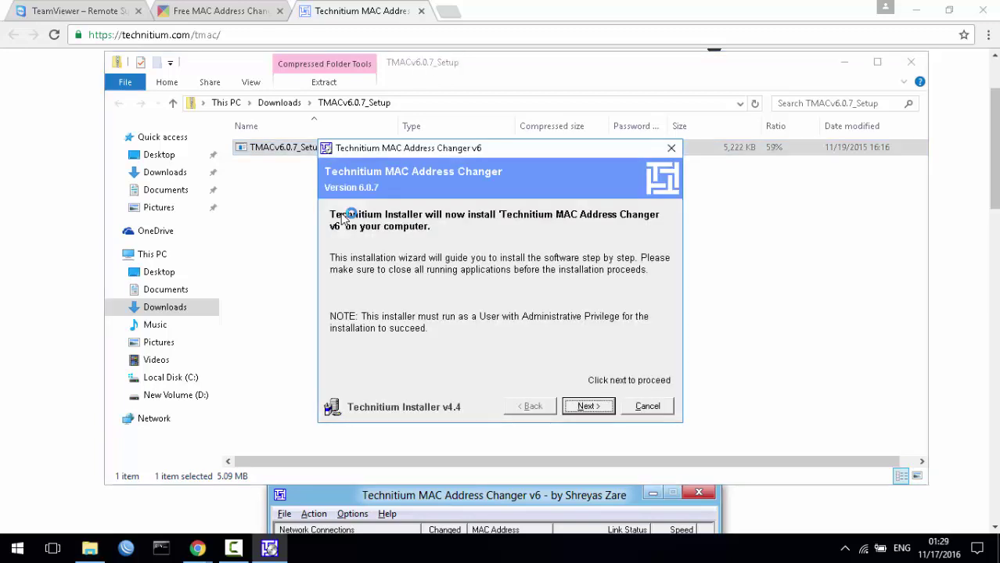
- Agree to the installer's license terms and continue to the shortcut options
{"action": "left_click", "coordinate": [588, 408]}
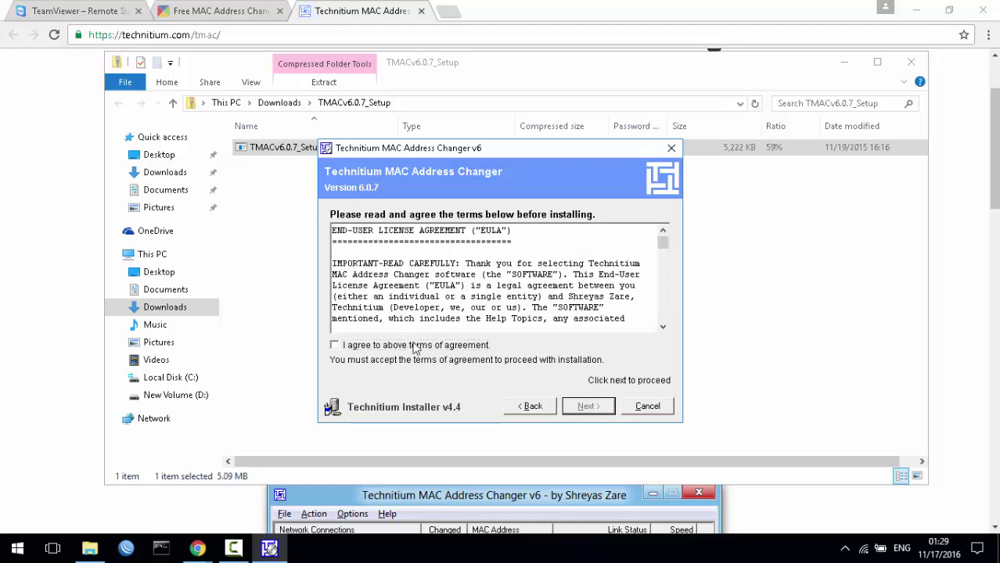
{"action": "left_click", "coordinate": [399, 348]}
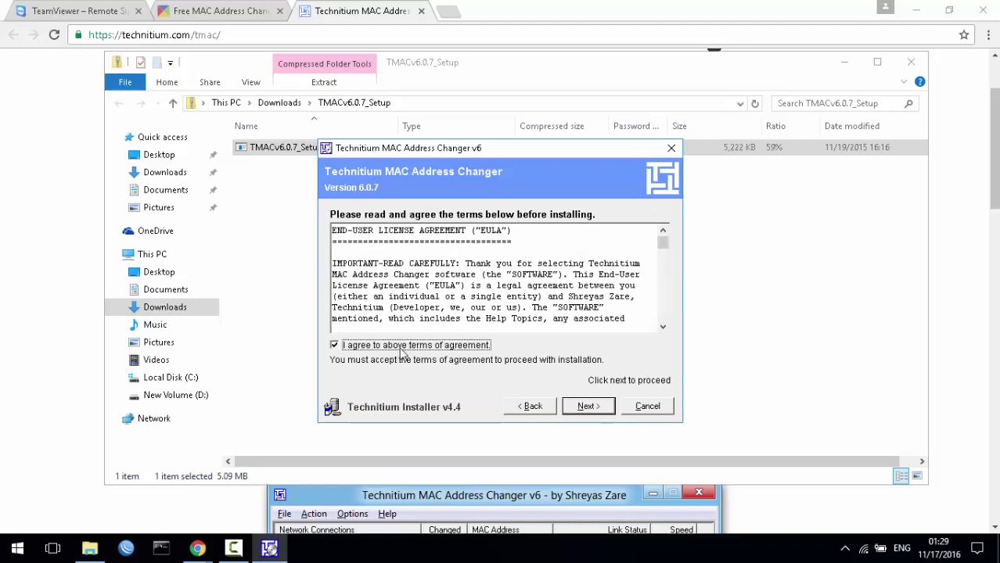
{"action": "left_click", "coordinate": [583, 409]}
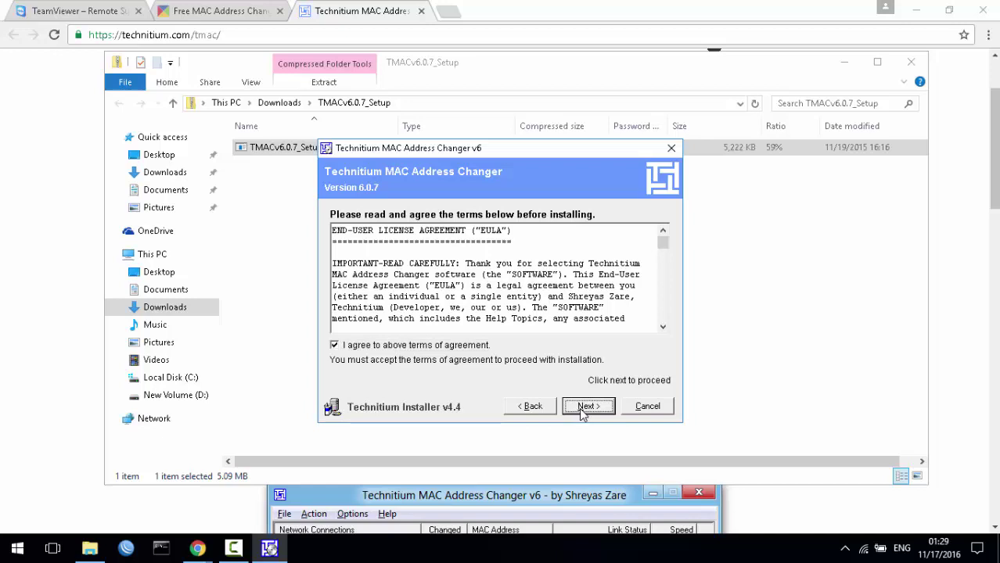
{"action": "left_click", "coordinate": [583, 415]}
{"action": "left_click", "coordinate": [583, 414]}
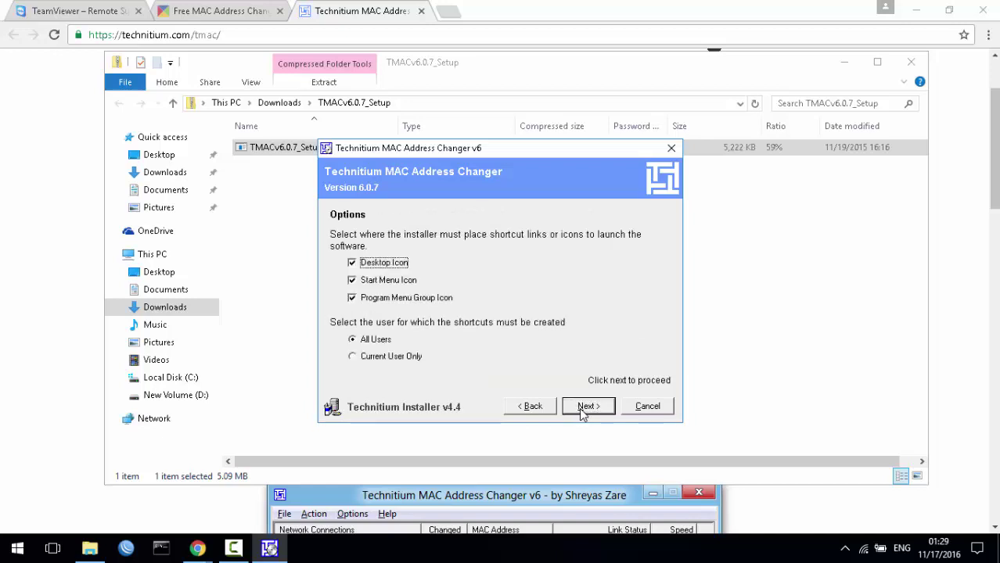
- Turn off the Start Menu and Program Menu Group icons, and complete the installation for all users
{"action": "left_click", "coordinate": [380, 285]}
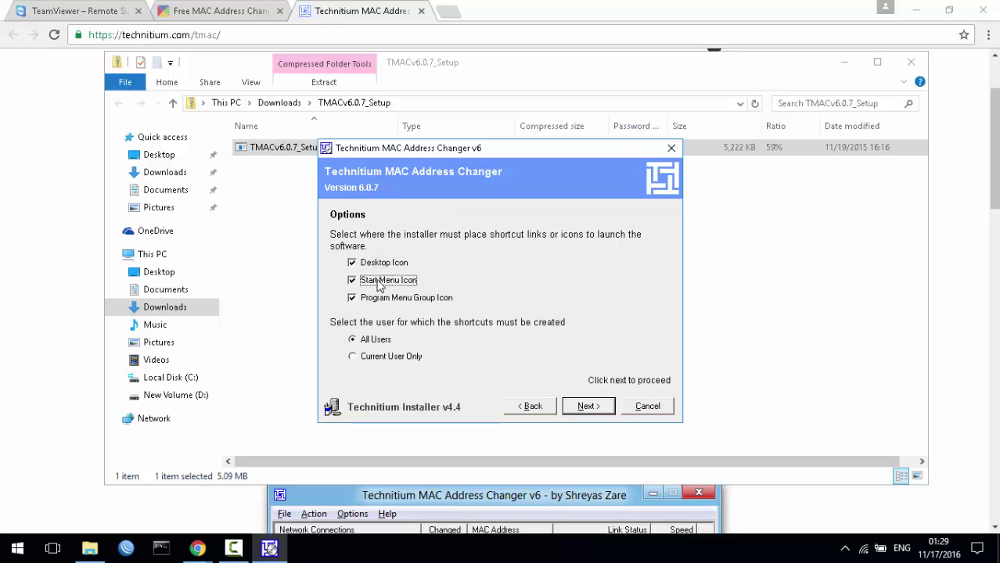
{"action": "left_click", "coordinate": [389, 300]}
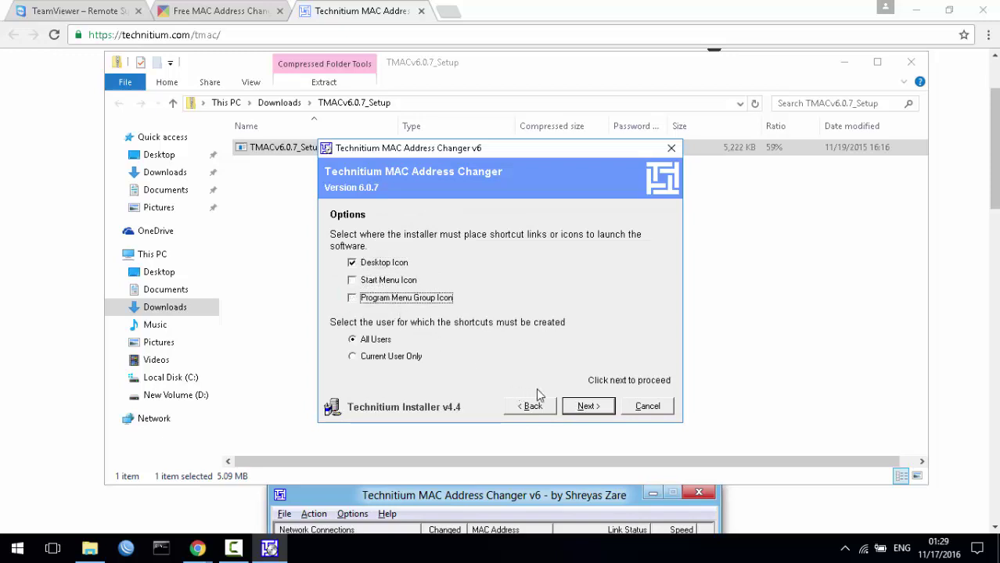
{"action": "left_click", "coordinate": [583, 407]}
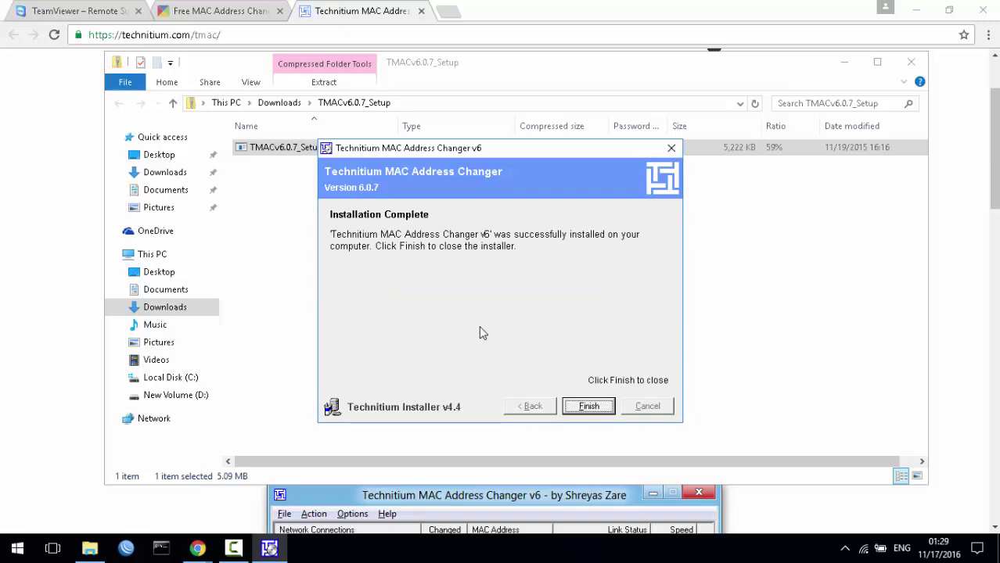
{"action": "left_click", "coordinate": [588, 406]}
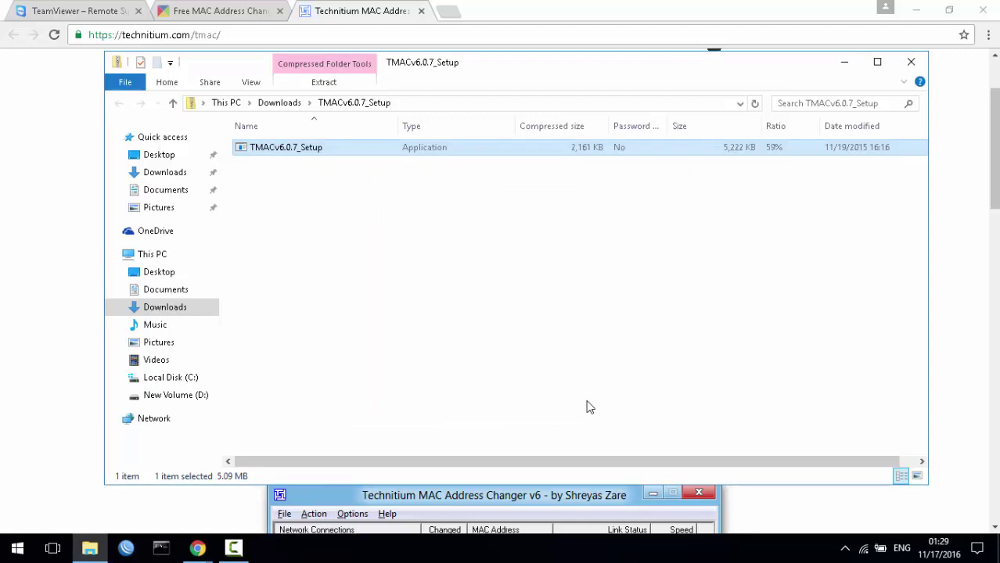
- Minimize the open windows and launch TMAC v6 from the desktop, declining the .tpf preset file association
{"action": "left_click", "coordinate": [916, 9]}
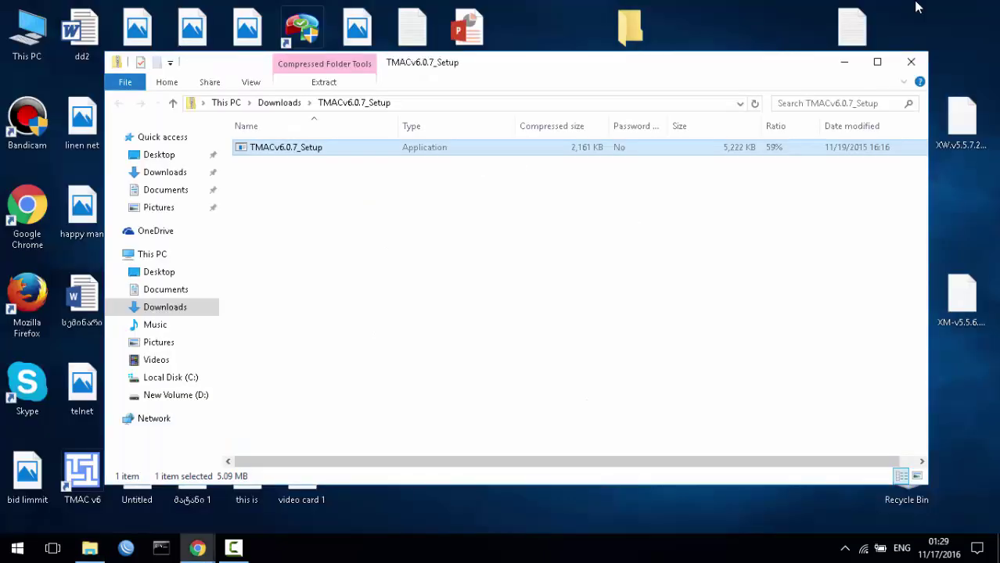
{"action": "left_click", "coordinate": [844, 62]}
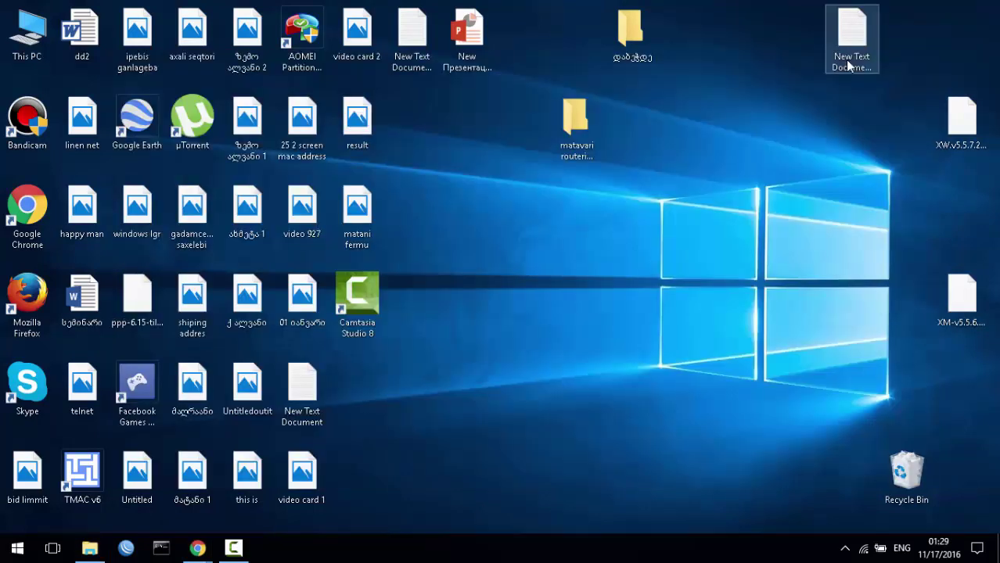
{"action": "right_click", "coordinate": [609, 197]}
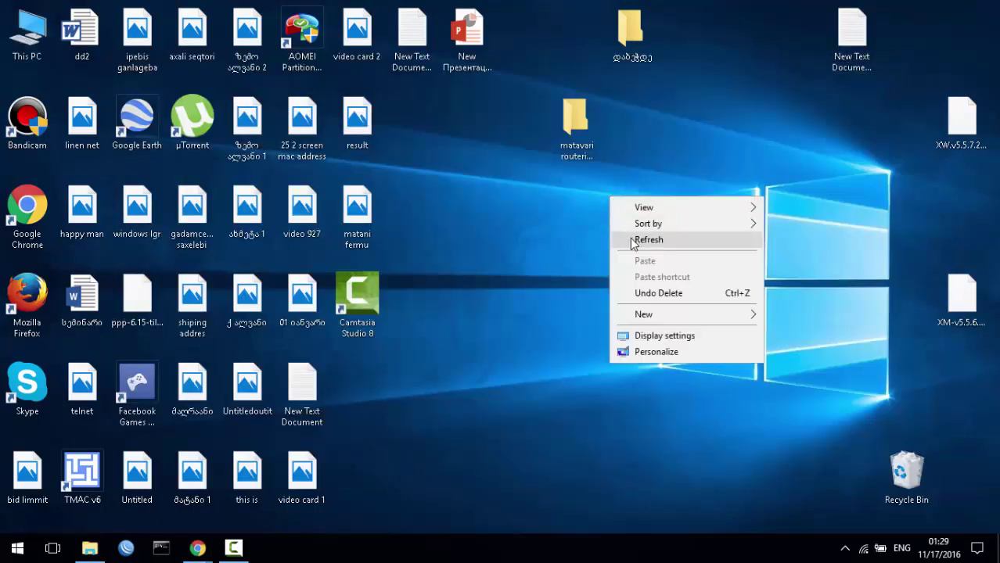
{"action": "left_click", "coordinate": [633, 244]}
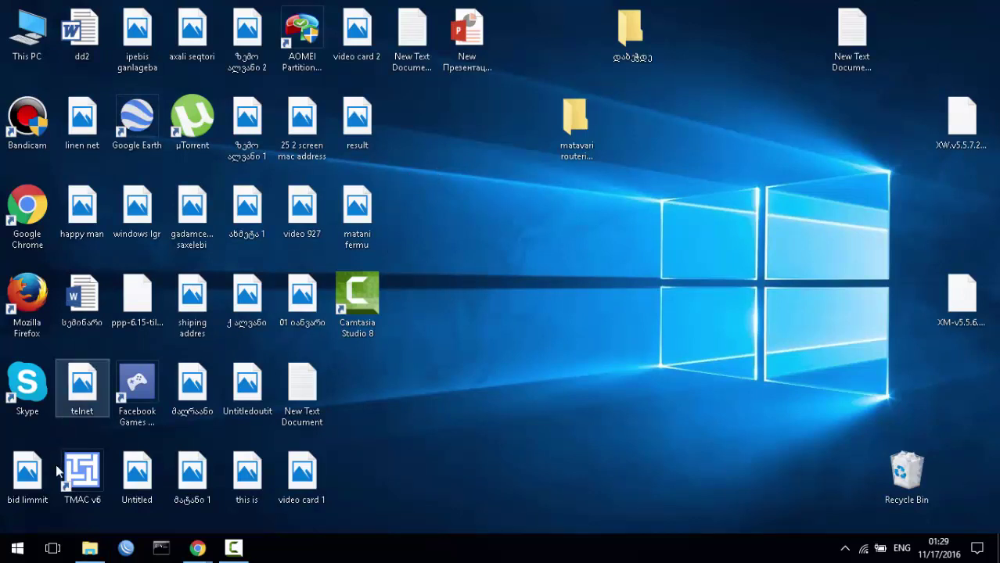
{"action": "double_click", "coordinate": [75, 485]}
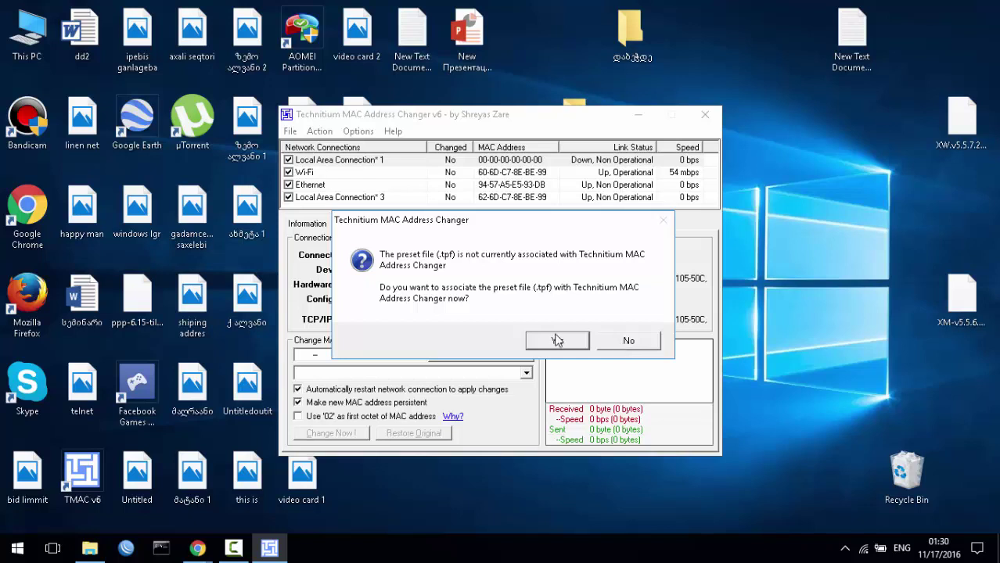
{"action": "left_click", "coordinate": [618, 341]}
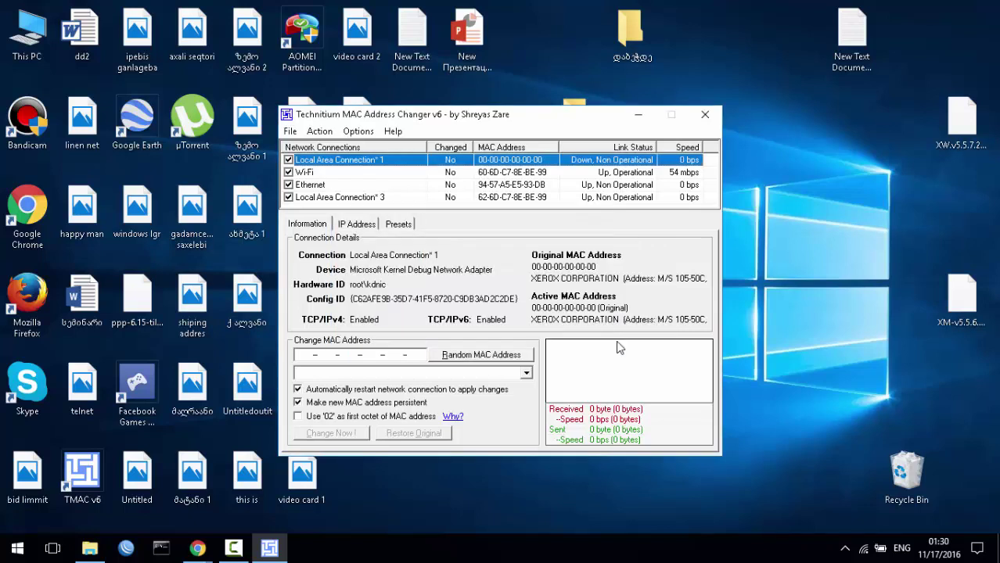
- Generate a random MAC address for Local Area Connection* 1 and browse the vendor list without choosing another vendor
{"action": "left_click", "coordinate": [512, 354]}
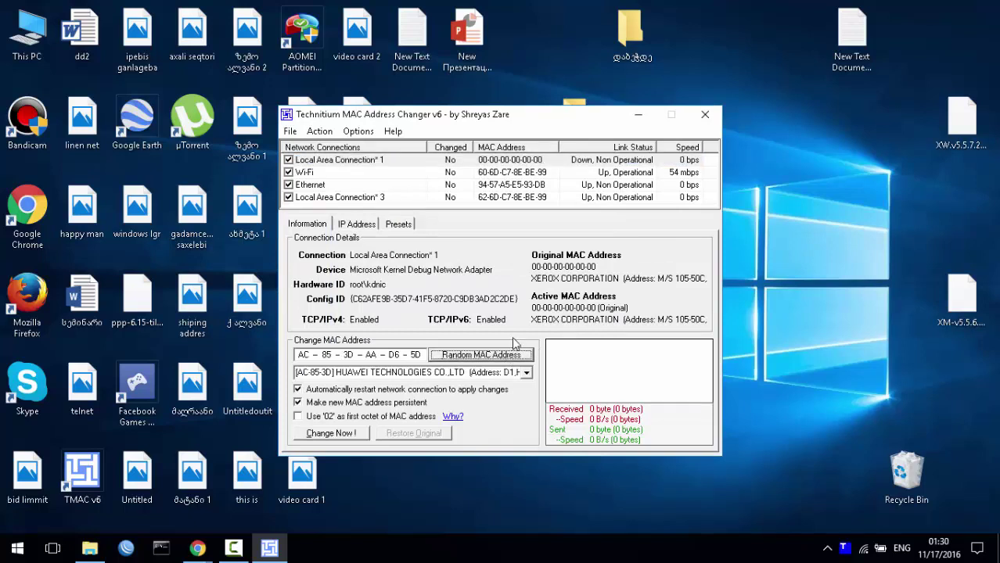
{"action": "left_click", "coordinate": [527, 374]}
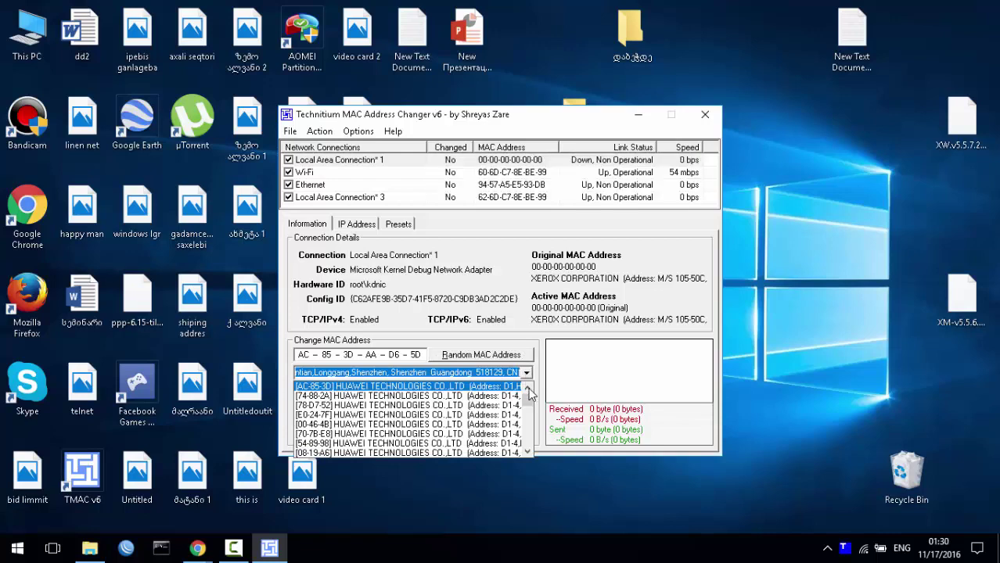
{"action": "mouse_move", "coordinate": [530, 403]}
{"action": "left_mouse_down"}
{"action": "mouse_move", "coordinate": [530, 428]}
{"action": "mouse_move", "coordinate": [530, 389]}
{"action": "left_mouse_up"}
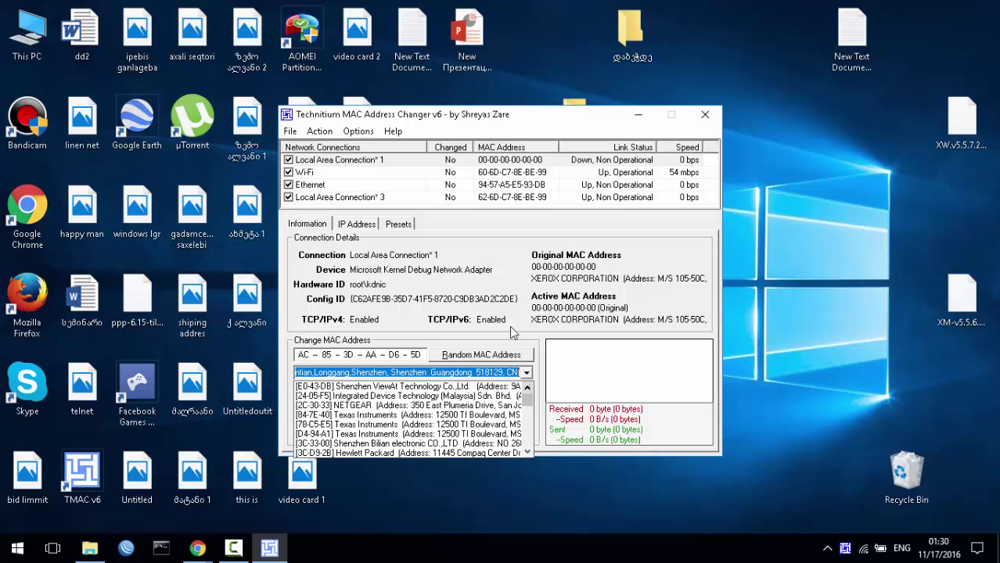
{"action": "left_click", "coordinate": [514, 308]}
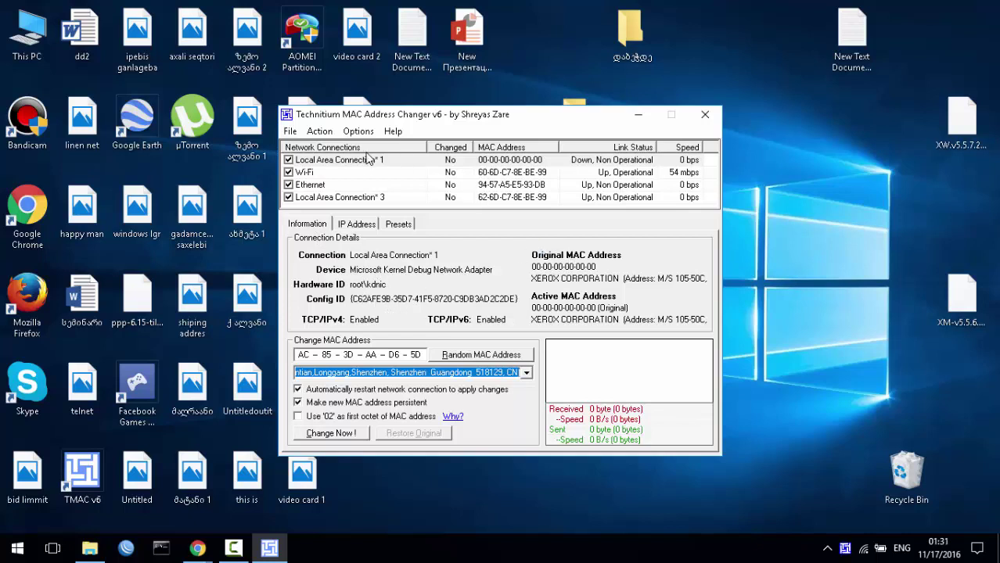
- Check the details of the other network connections, and apply the generated MAC address to Local Area Connection* 1
{"action": "left_click", "coordinate": [341, 172]}
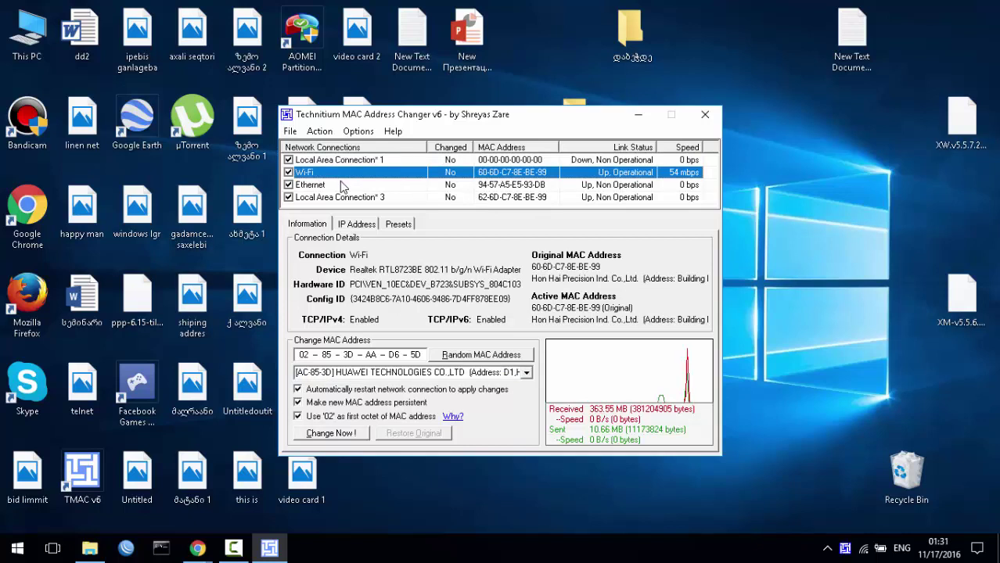
{"action": "left_click", "coordinate": [340, 184]}
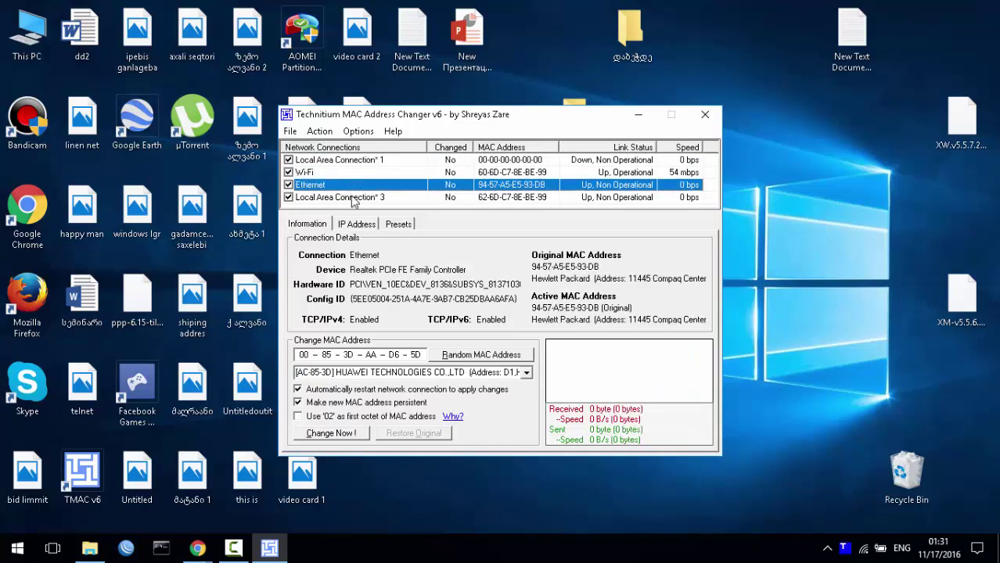
{"action": "left_click", "coordinate": [354, 199]}
{"action": "left_click", "coordinate": [350, 162]}
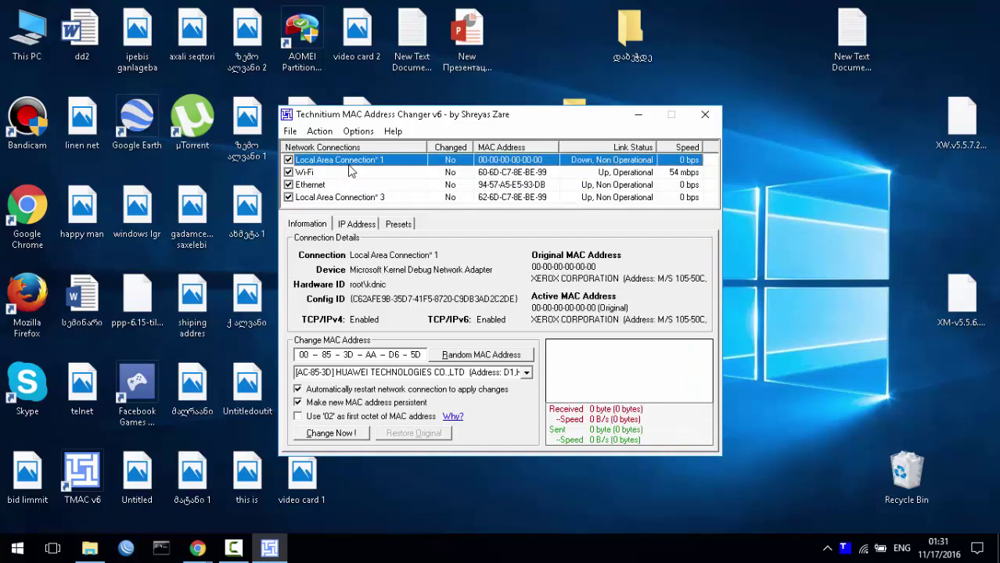
{"action": "left_click", "coordinate": [331, 432]}
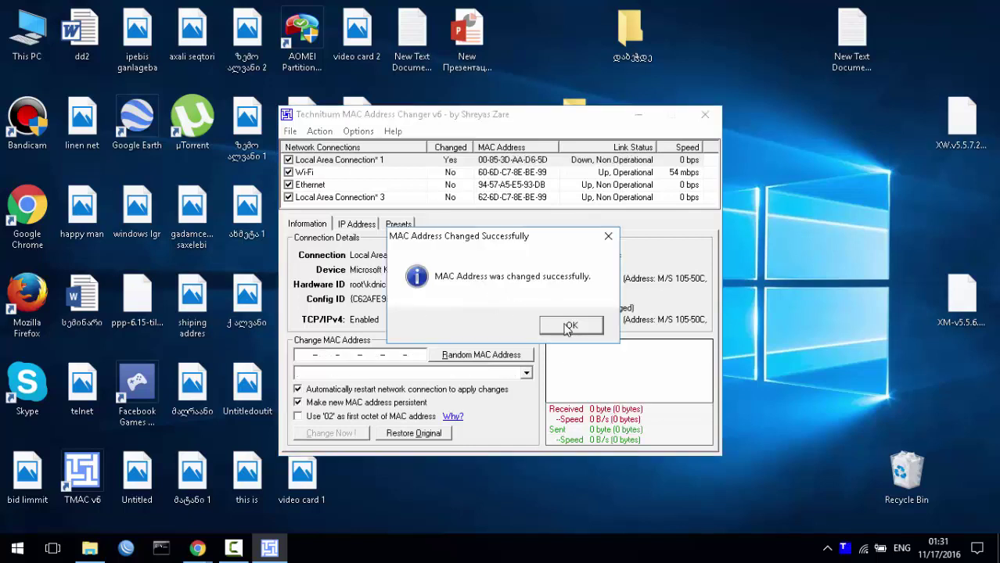
- Generate a random MAC address for the Wi-Fi connection and apply it, keeping 02 as the first octet
{"action": "left_click", "coordinate": [570, 326]}
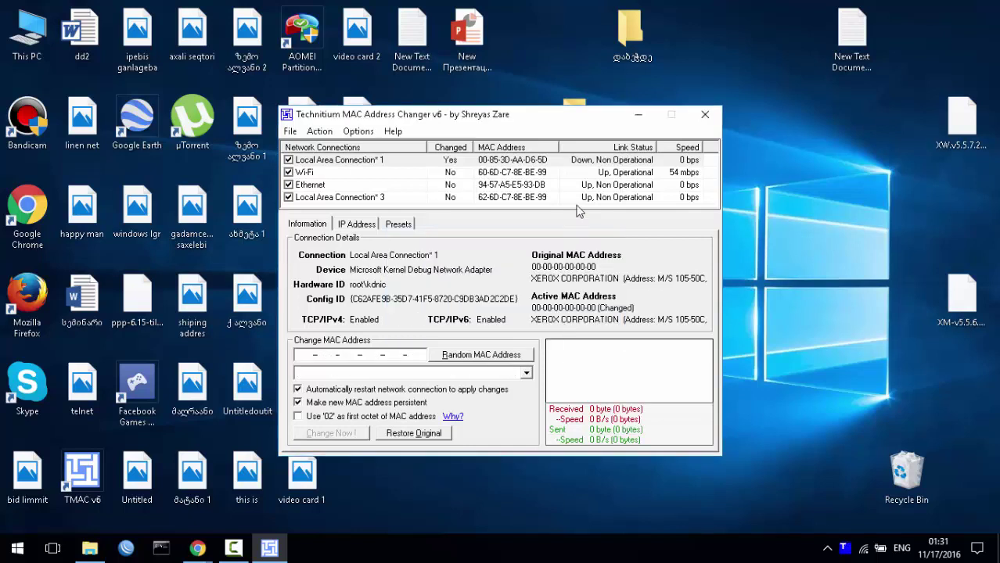
{"action": "left_click", "coordinate": [555, 174]}
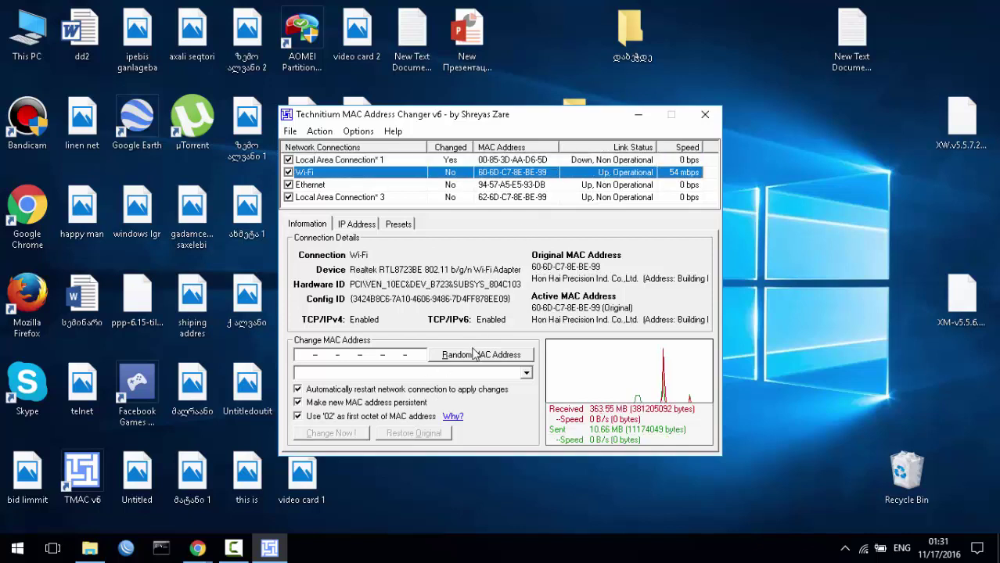
{"action": "left_click", "coordinate": [474, 356]}
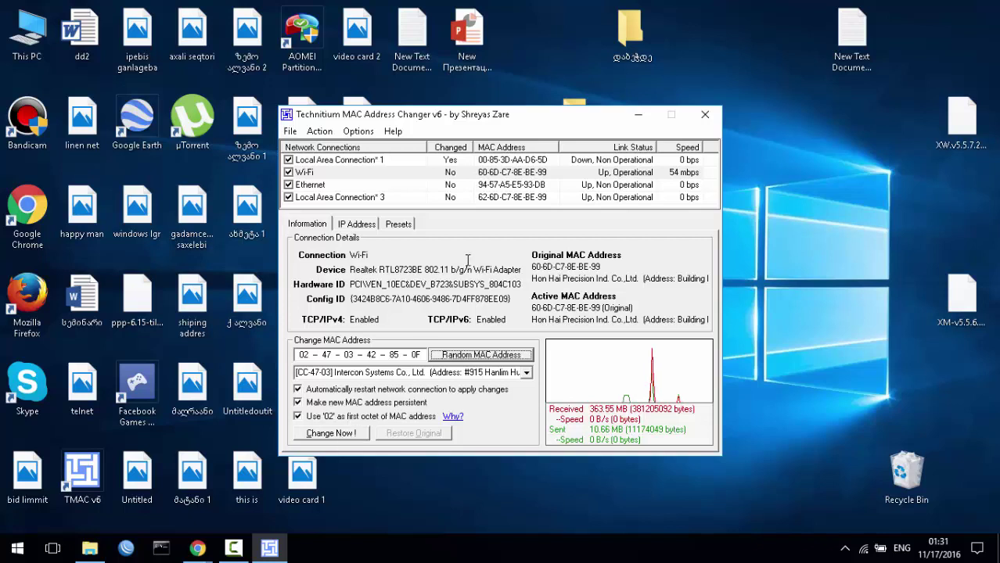
{"action": "left_click", "coordinate": [332, 432]}
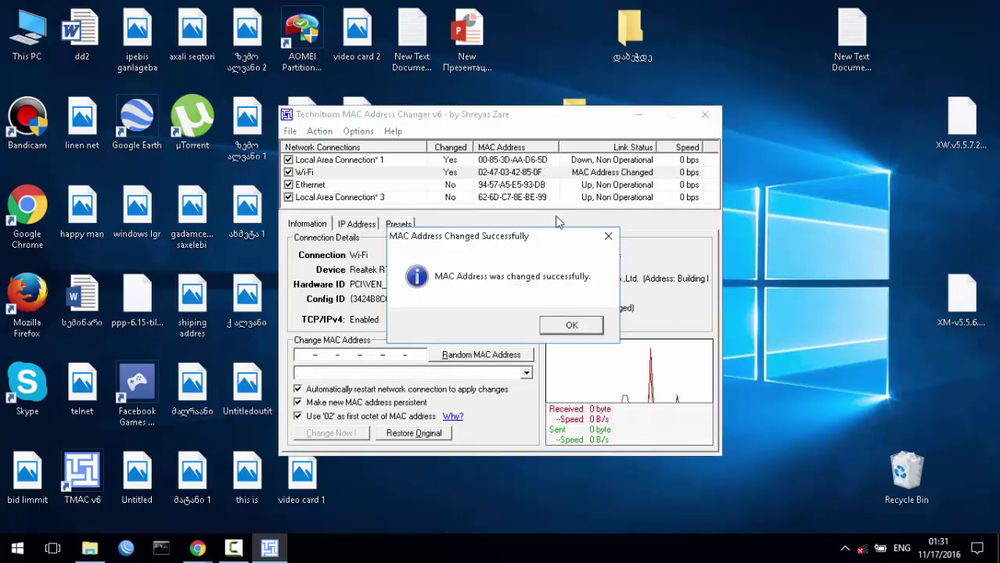
{"action": "left_click", "coordinate": [572, 325]}
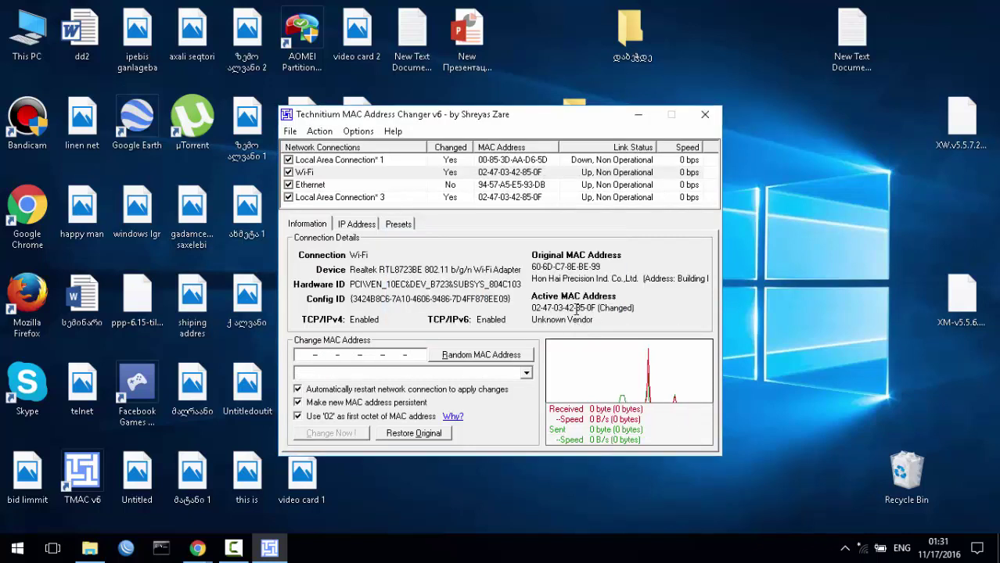
- Generate a random MAC address for the Ethernet connection and apply it
{"action": "left_click", "coordinate": [557, 186]}
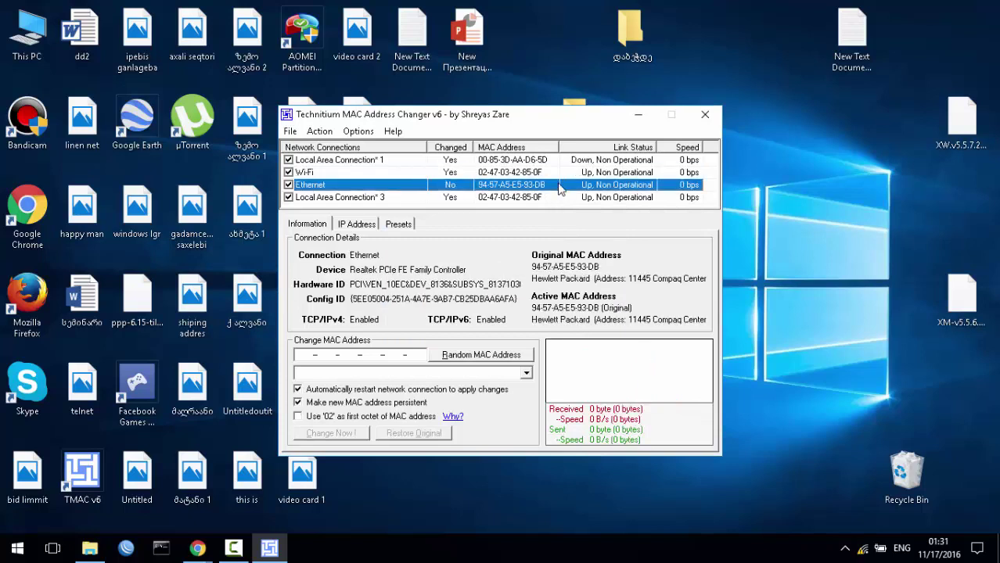
{"action": "left_click", "coordinate": [469, 356]}
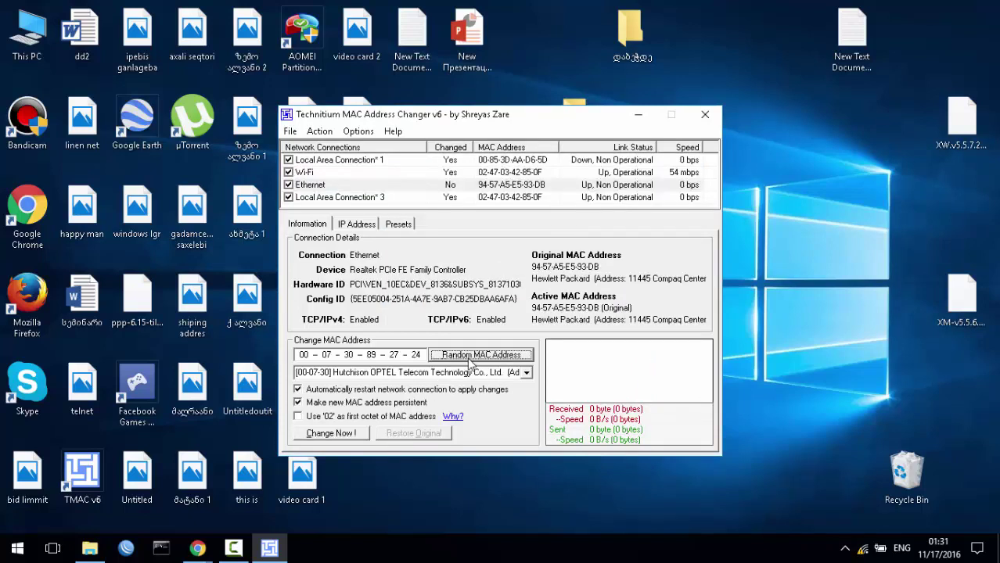
{"action": "left_click", "coordinate": [331, 435]}
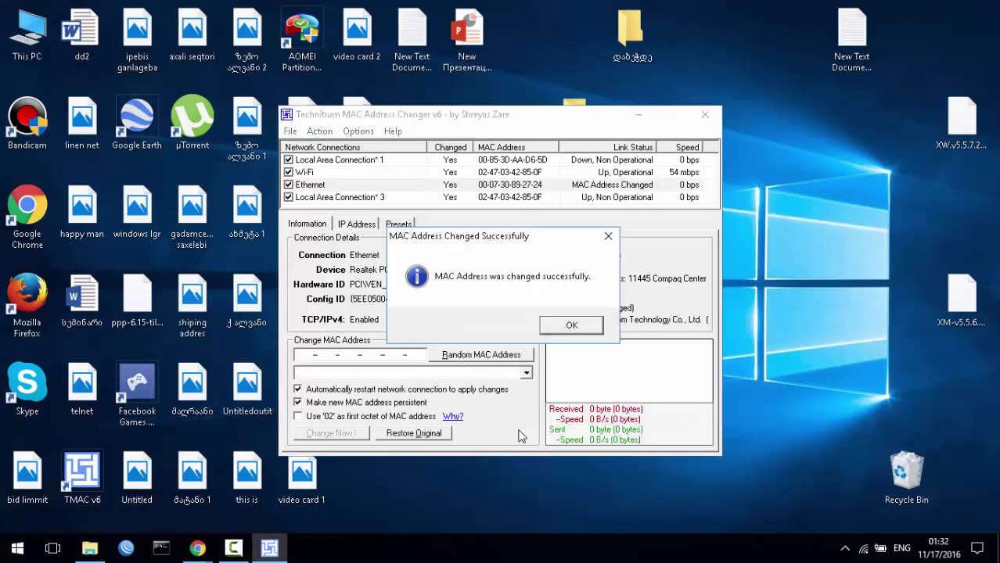
{"action": "left_click", "coordinate": [572, 327]}
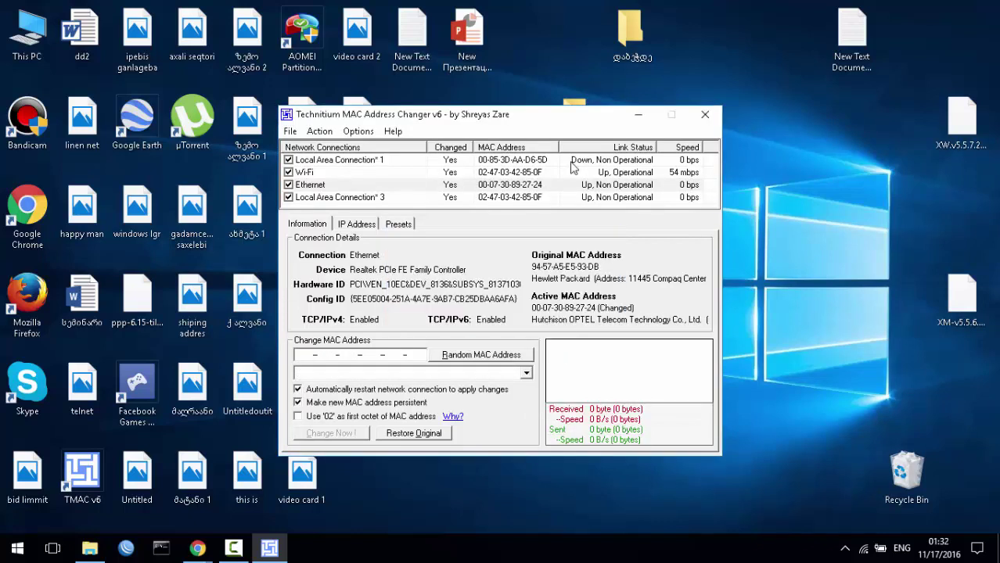
- Try to apply a newly generated random MAC address to Local Area Connection* 3
{"action": "left_click", "coordinate": [551, 199]}
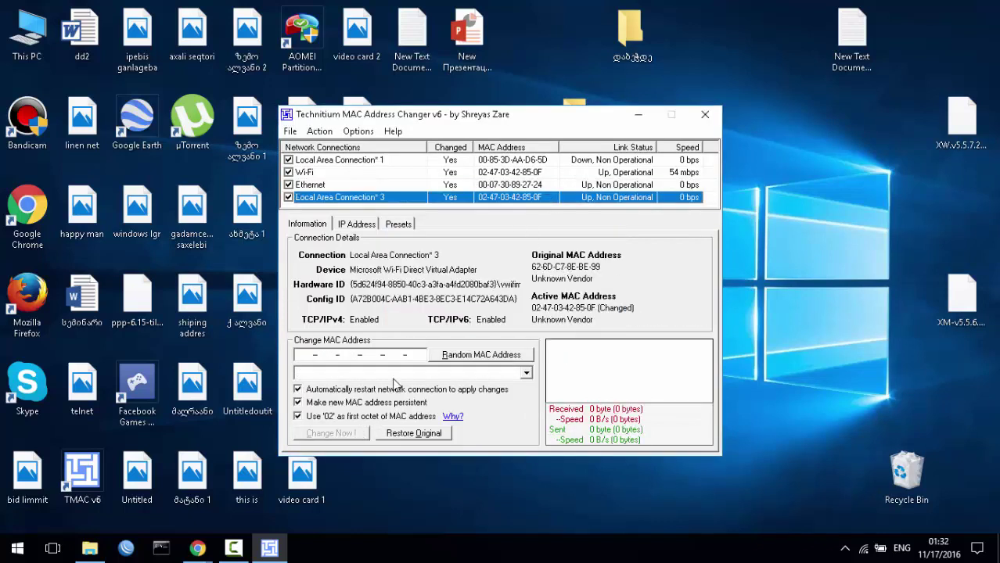
{"action": "left_click", "coordinate": [464, 357]}
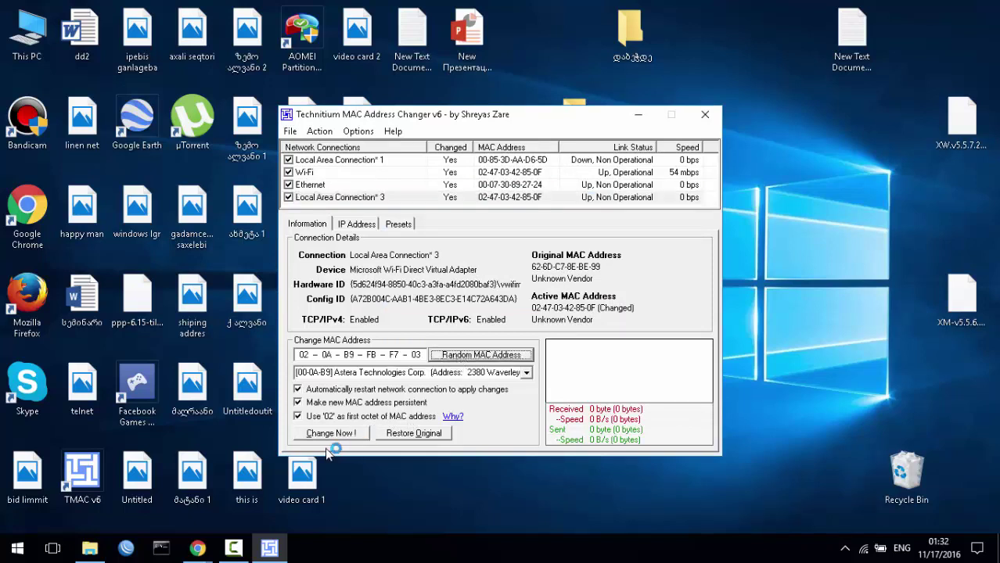
{"action": "left_click", "coordinate": [333, 435]}
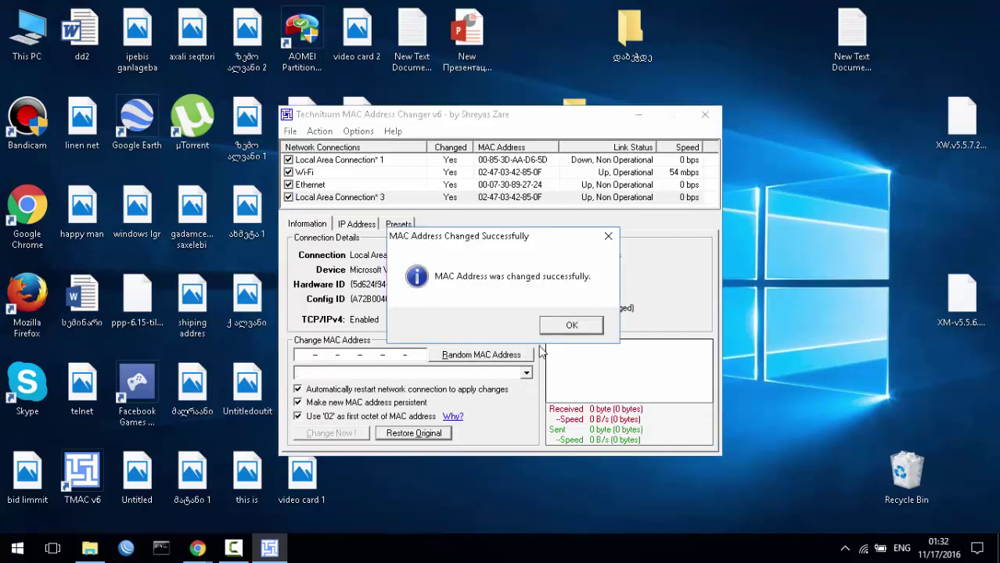
{"action": "left_click", "coordinate": [571, 325]}
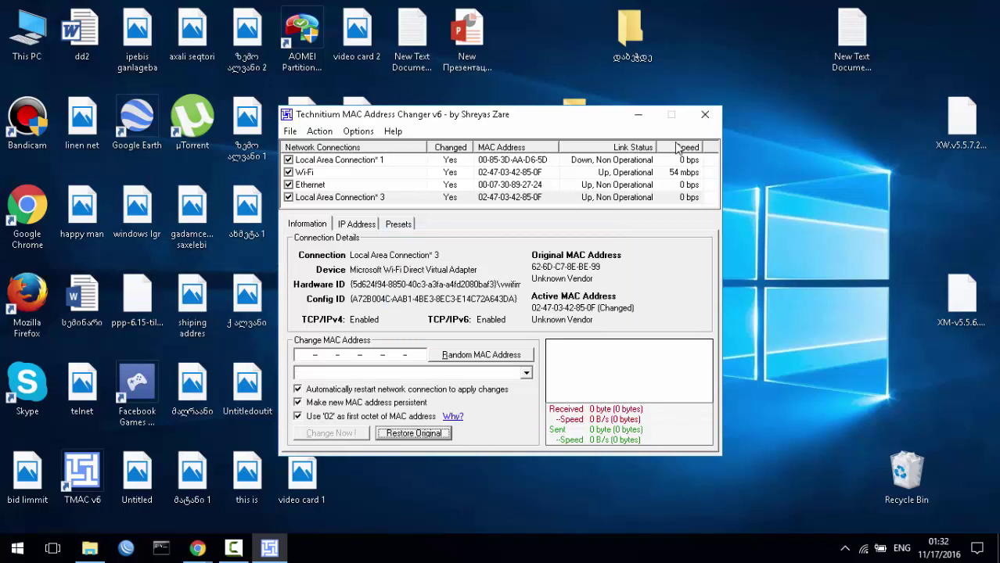
- Review the details of the Wi-Fi, Ethernet and Local Area Connection* 3 connections, and look through the IP address settings and presets
{"action": "left_click", "coordinate": [448, 172]}
{"action": "left_click", "coordinate": [450, 185]}
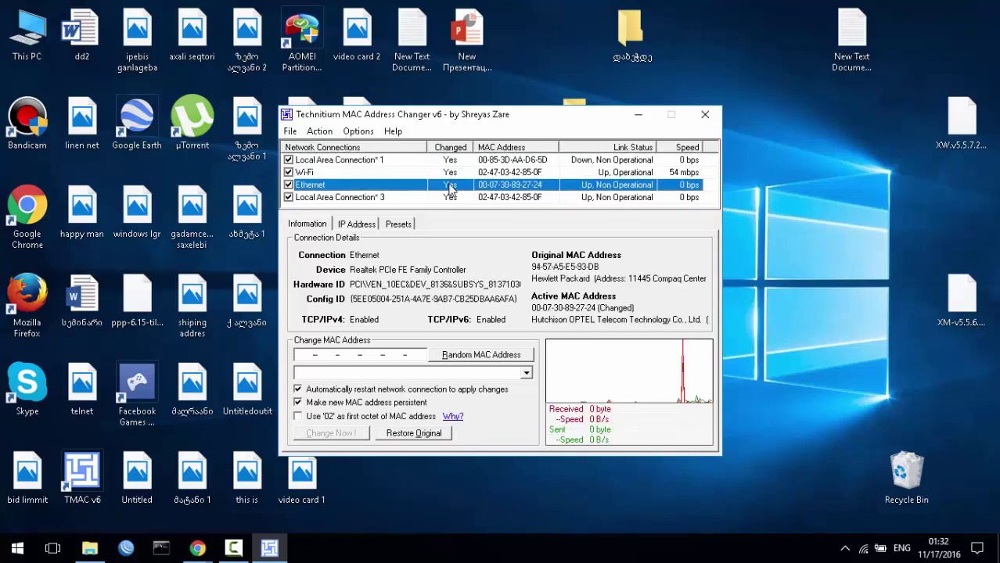
{"action": "left_click", "coordinate": [449, 198]}
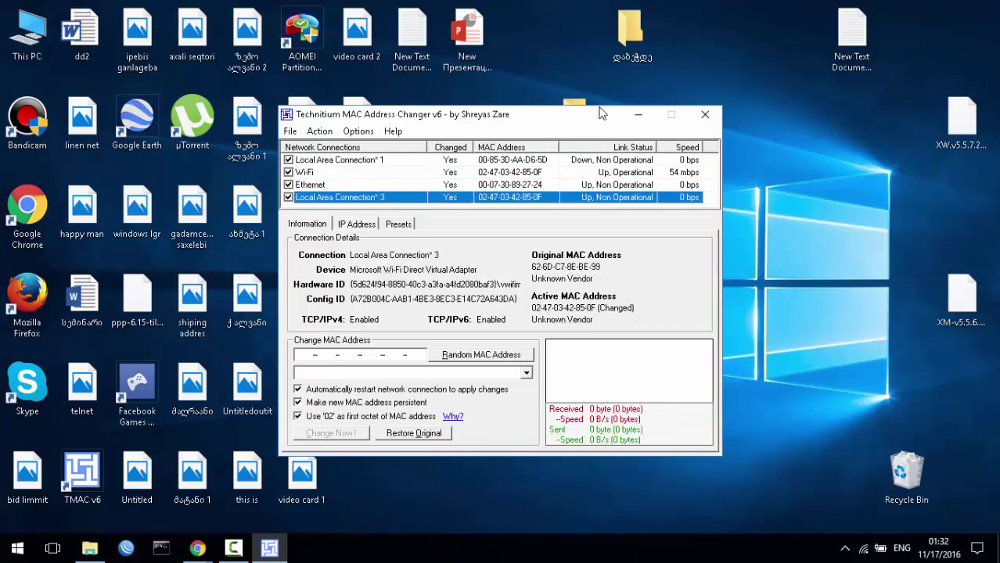
{"action": "left_click_drag", "start_coordinate": [578, 122], "coordinate": [609, 125]}
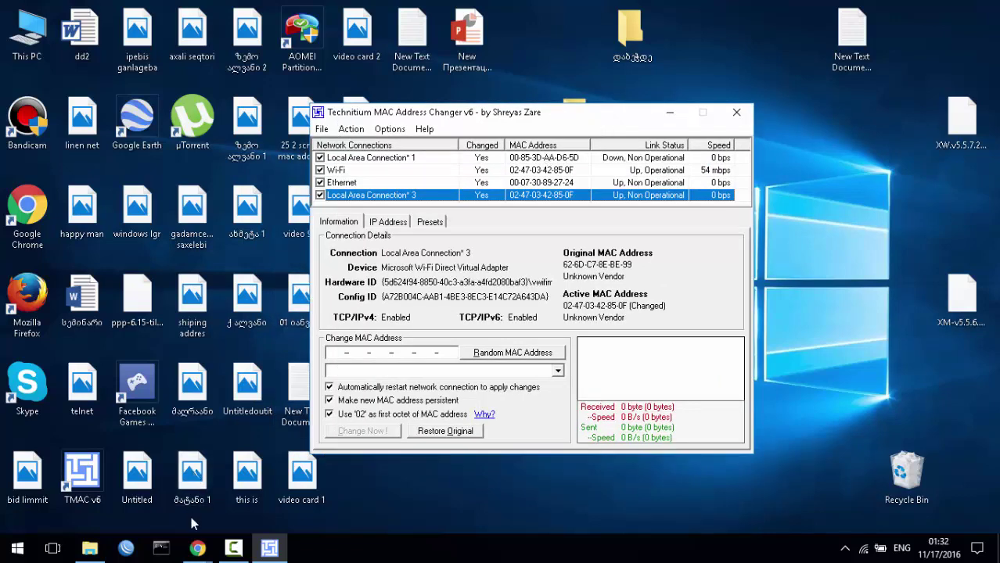
{"action": "left_click", "coordinate": [389, 223]}
{"action": "left_click", "coordinate": [421, 224]}
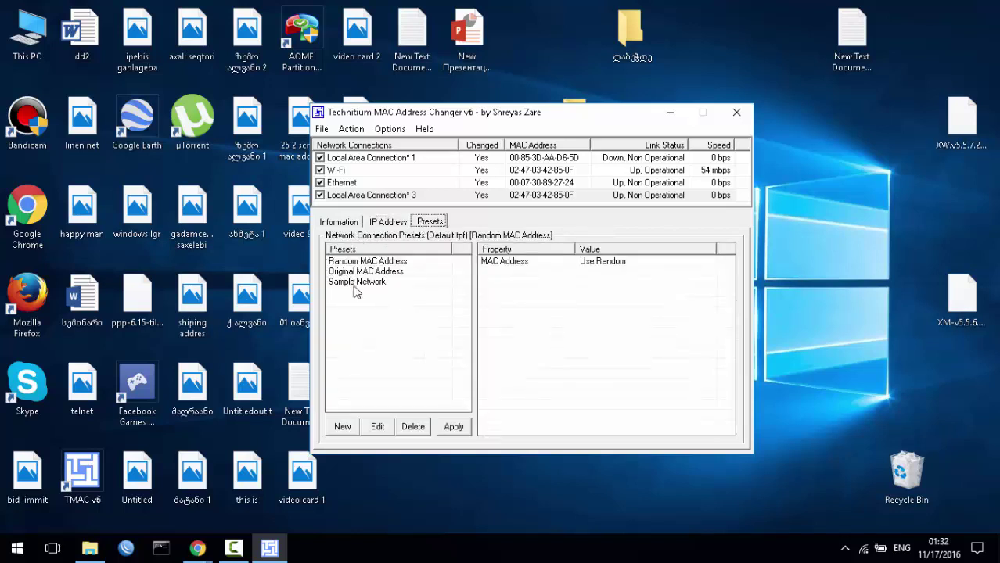
{"action": "left_click", "coordinate": [342, 224]}
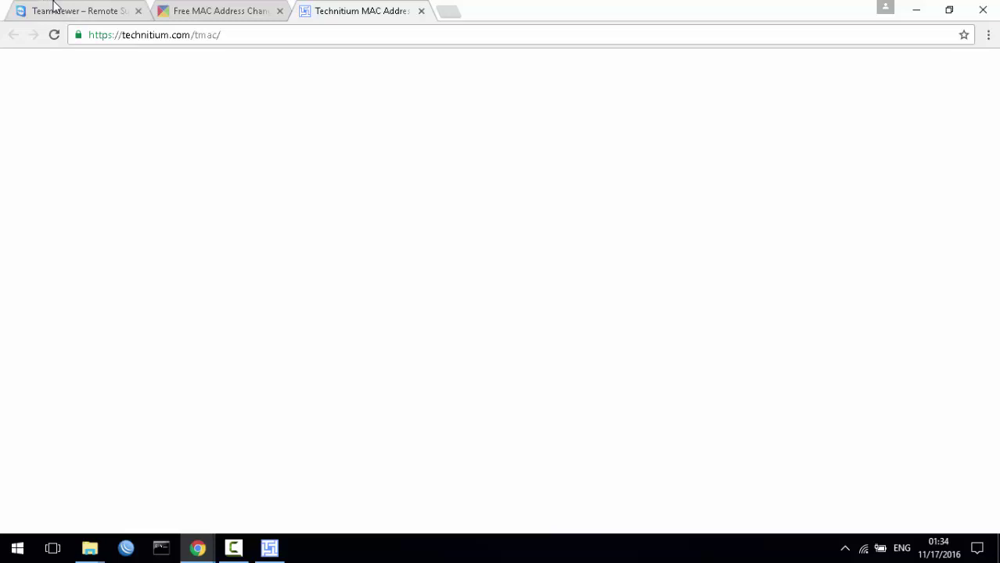
- Download the TeamViewer setup from teamviewer.com in Chrome, and minimize the browser and MAC Address Changer windows
{"action": "left_click", "coordinate": [54, 6]}
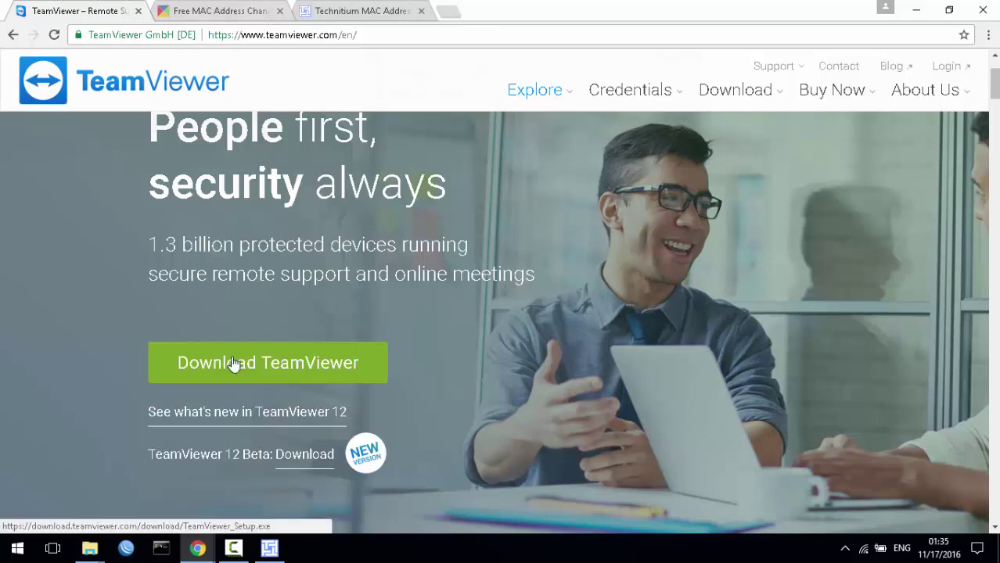
{"action": "left_click", "coordinate": [232, 364]}
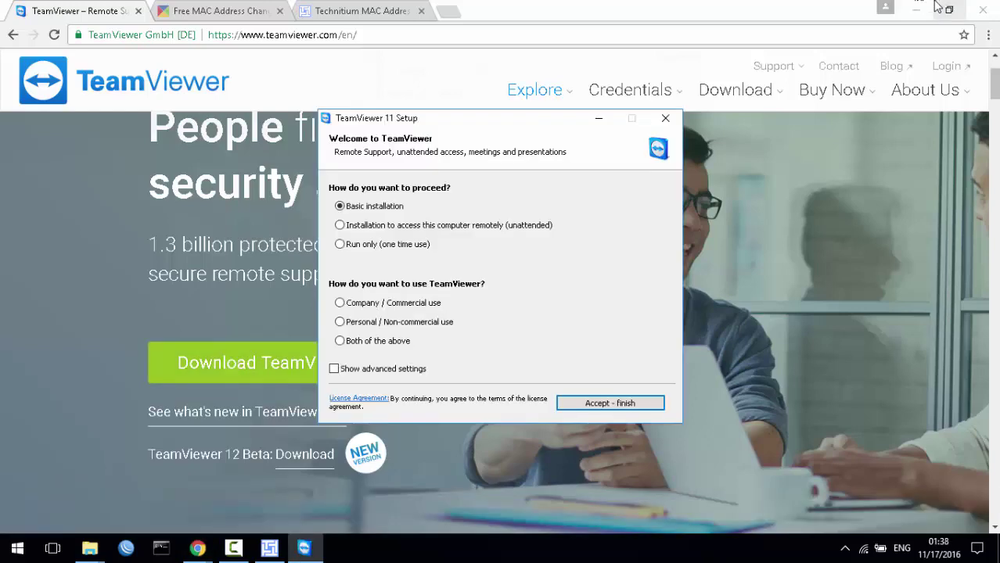
{"action": "left_click", "coordinate": [923, 7]}
{"action": "left_click", "coordinate": [917, 10]}
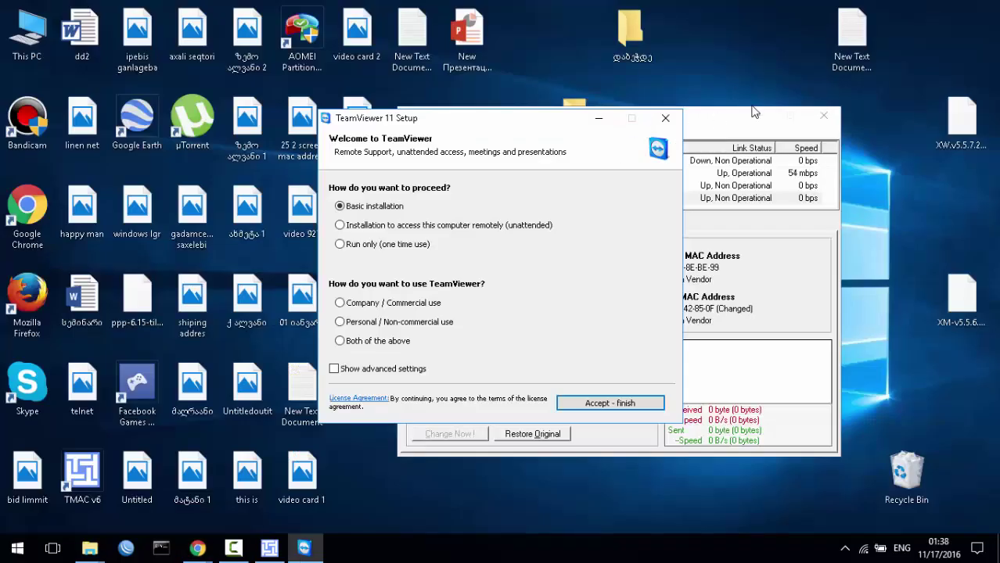
{"action": "left_click_drag", "start_coordinate": [730, 115], "coordinate": [772, 133]}
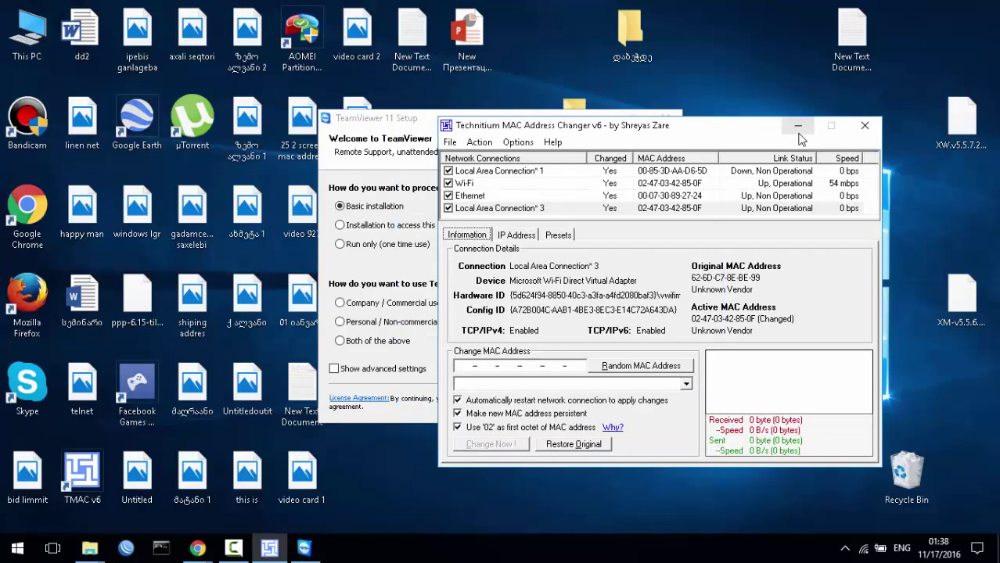
{"action": "left_click", "coordinate": [798, 125]}
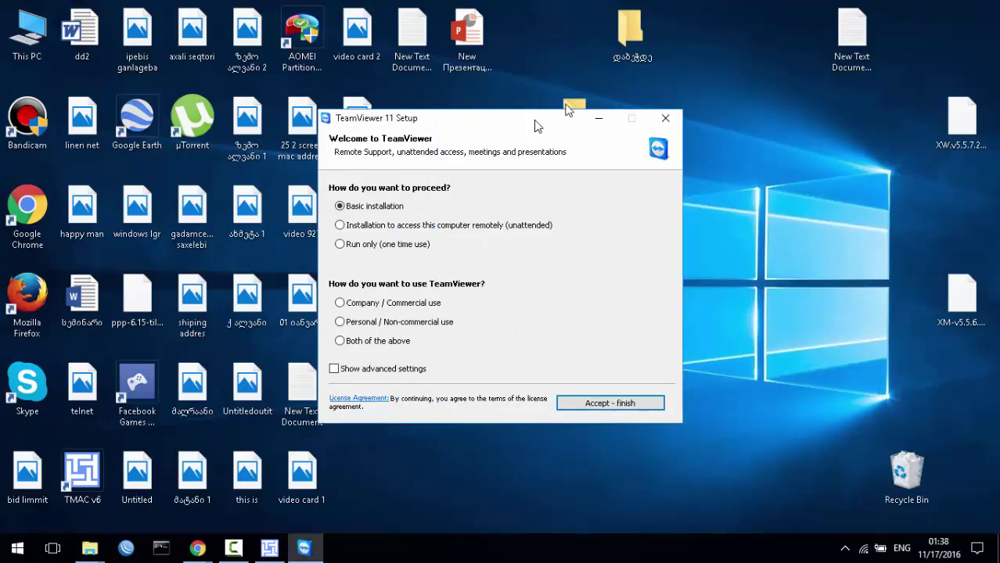
- Install TeamViewer 11 as a basic installation for personal / non-commercial use
{"action": "left_click_drag", "start_coordinate": [575, 119], "coordinate": [610, 100]}
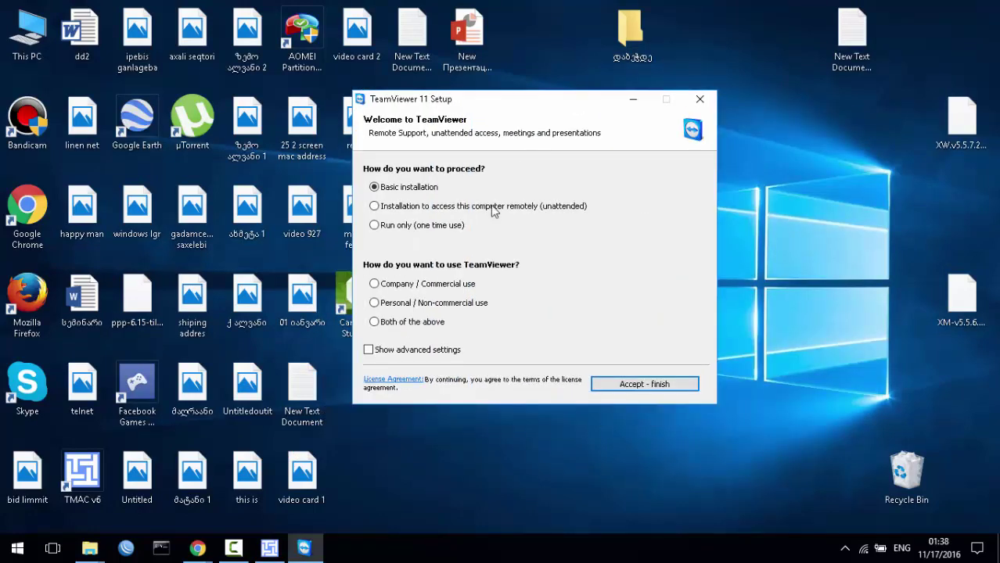
{"action": "left_click", "coordinate": [394, 303]}
{"action": "left_click", "coordinate": [610, 384]}
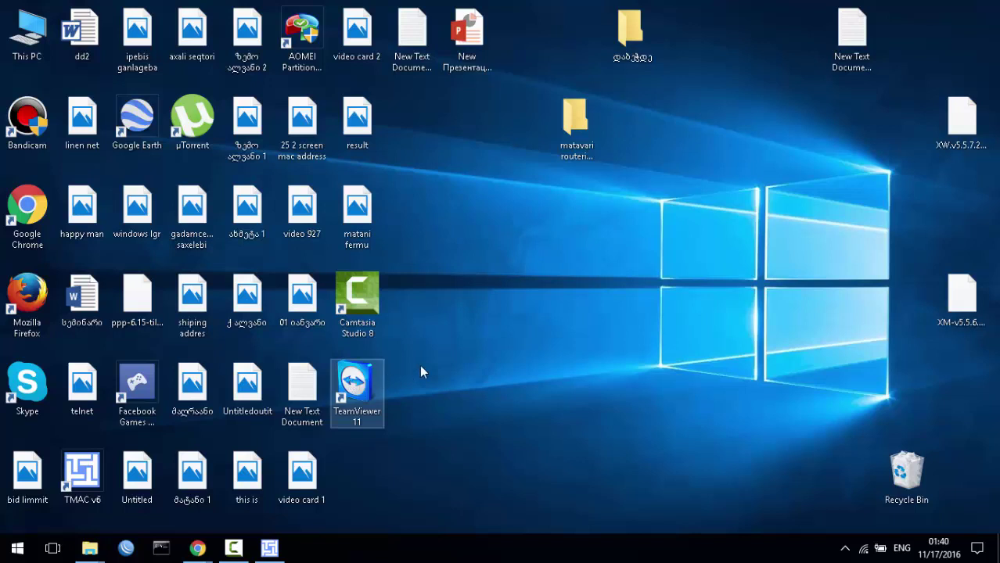
{"action": "left_click", "coordinate": [489, 364]}
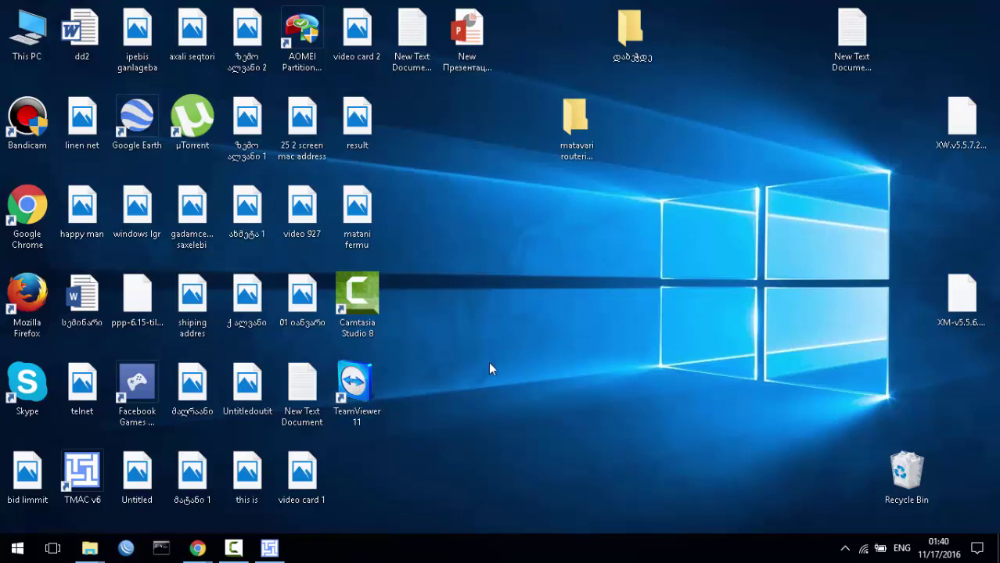